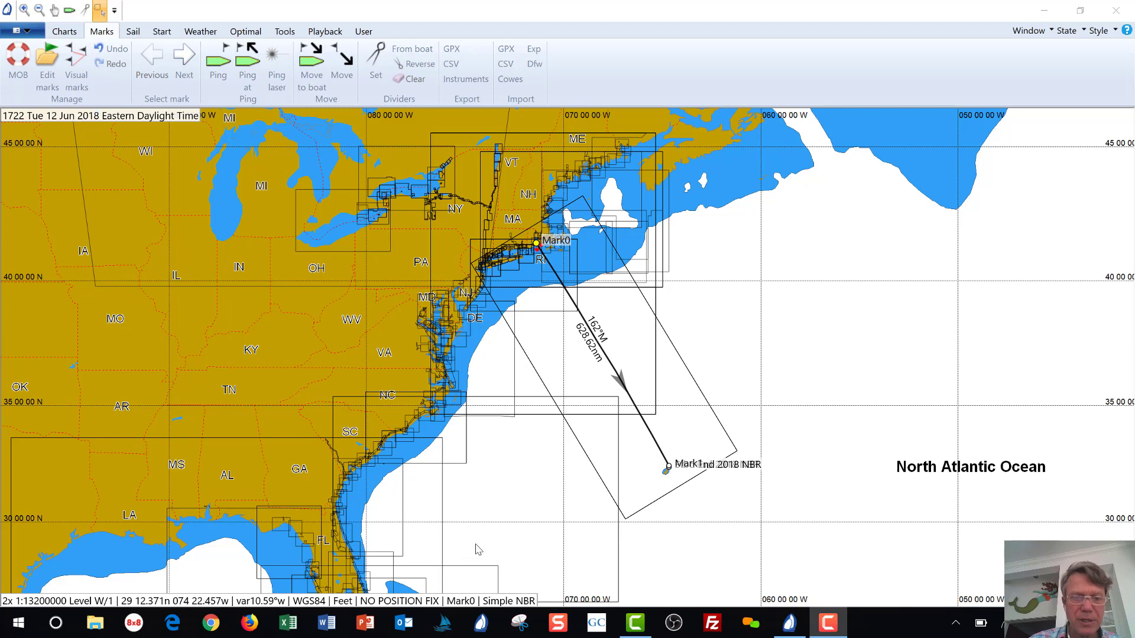
# Switch from the Expedition route chart to the Chrome browser.
pyautogui.click(211, 623)
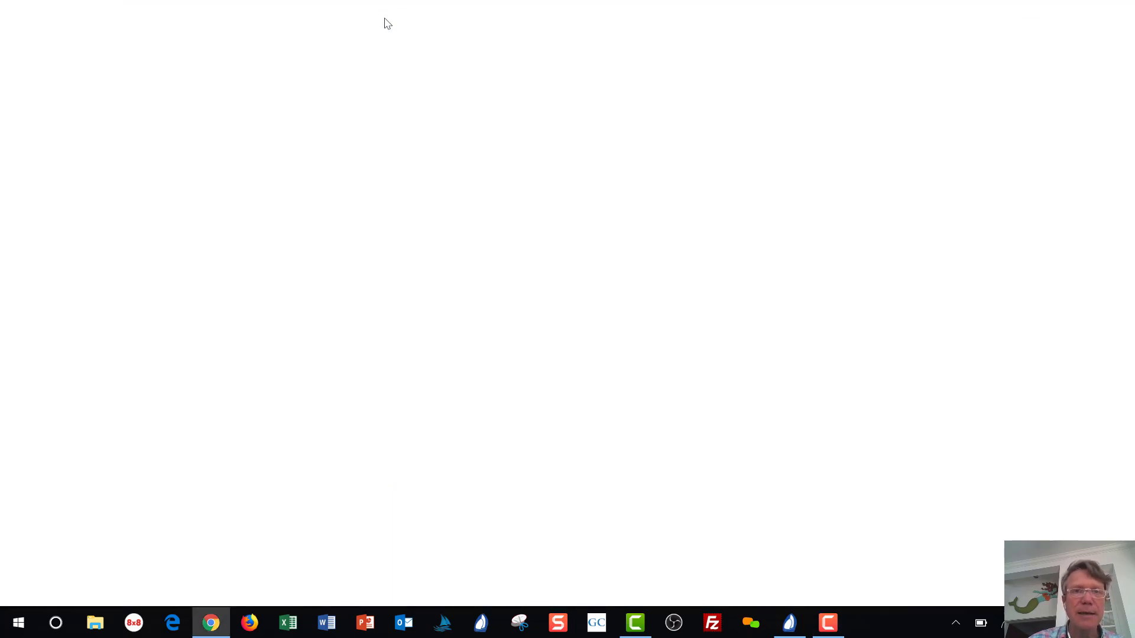
# Open squid-sailing.com, look over its DOWNLOAD menu, then minimize Chrome to return to Expedition.
pyautogui.write('squ')
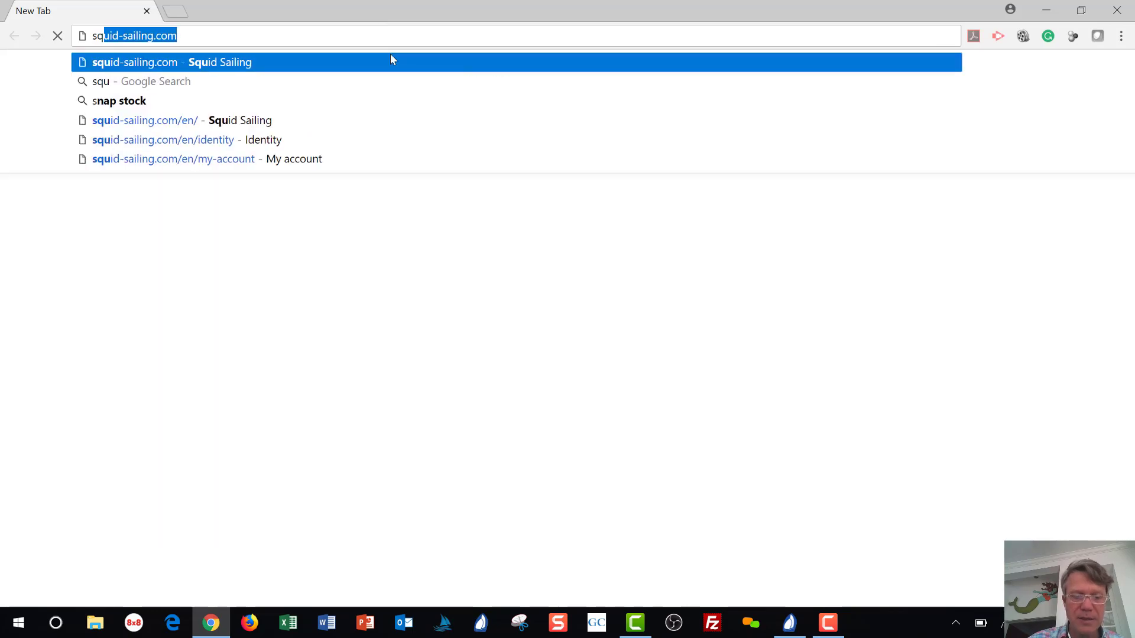
pyautogui.write('id')
pyautogui.press('Return')
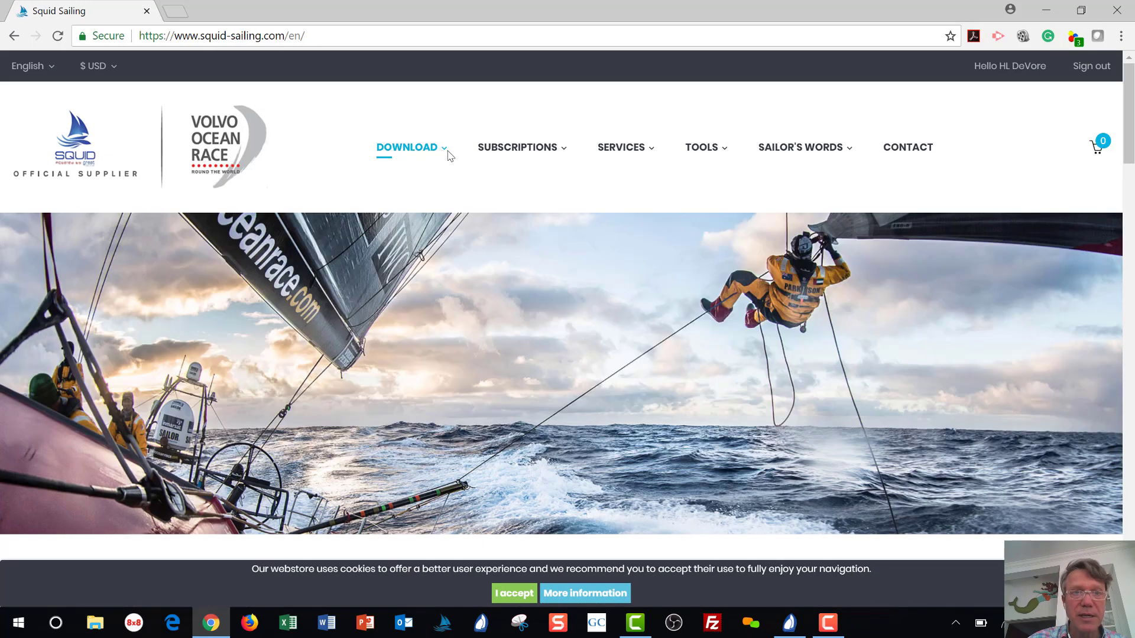
pyautogui.moveTo(444, 152)
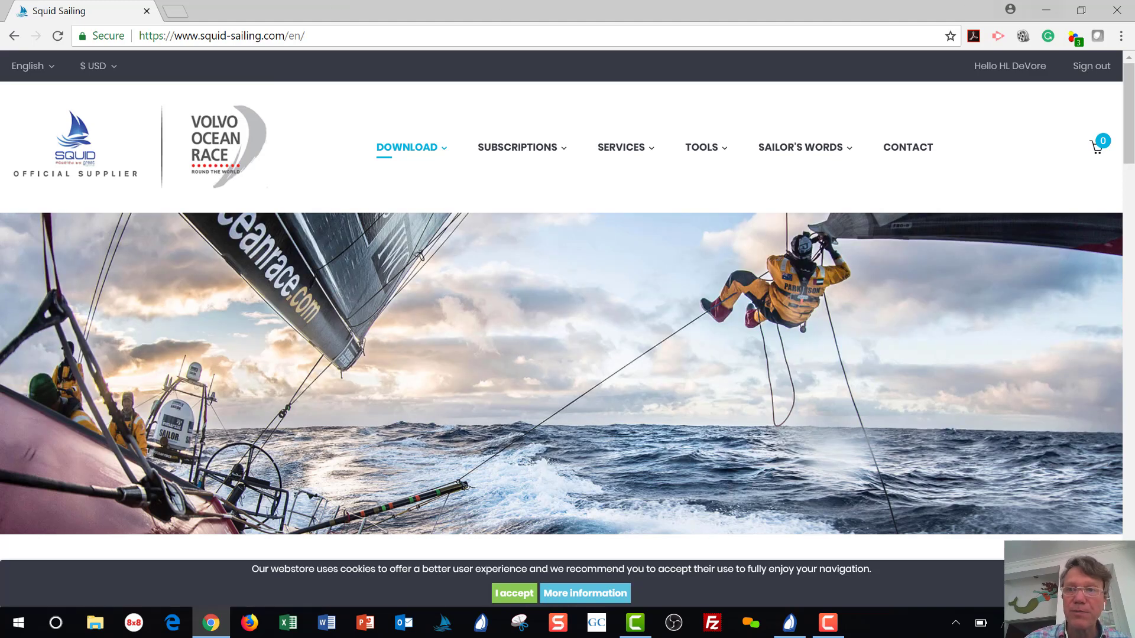
pyautogui.click(1055, 10)
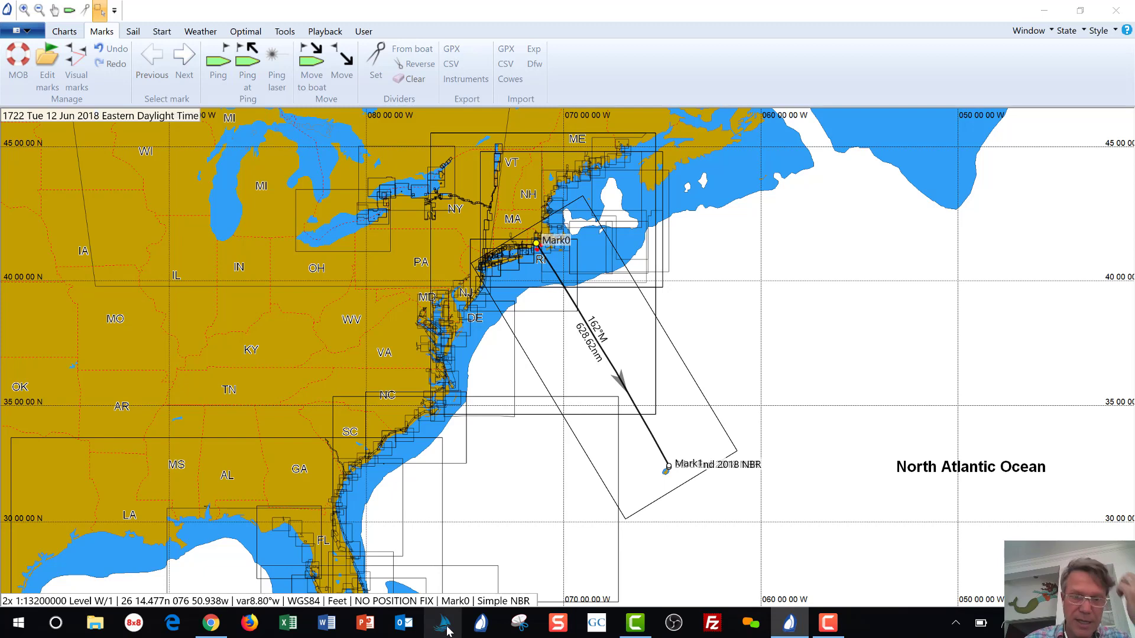
# Launch Squid, log in online with the account e-mail and password, and dismiss the account summary.
pyautogui.click(448, 630)
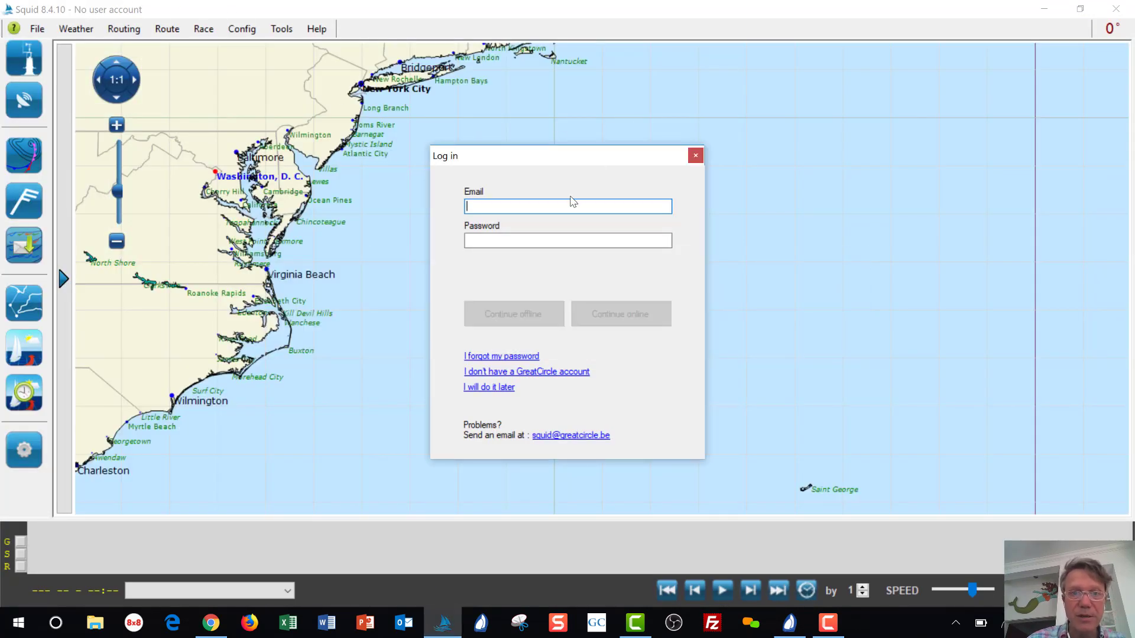
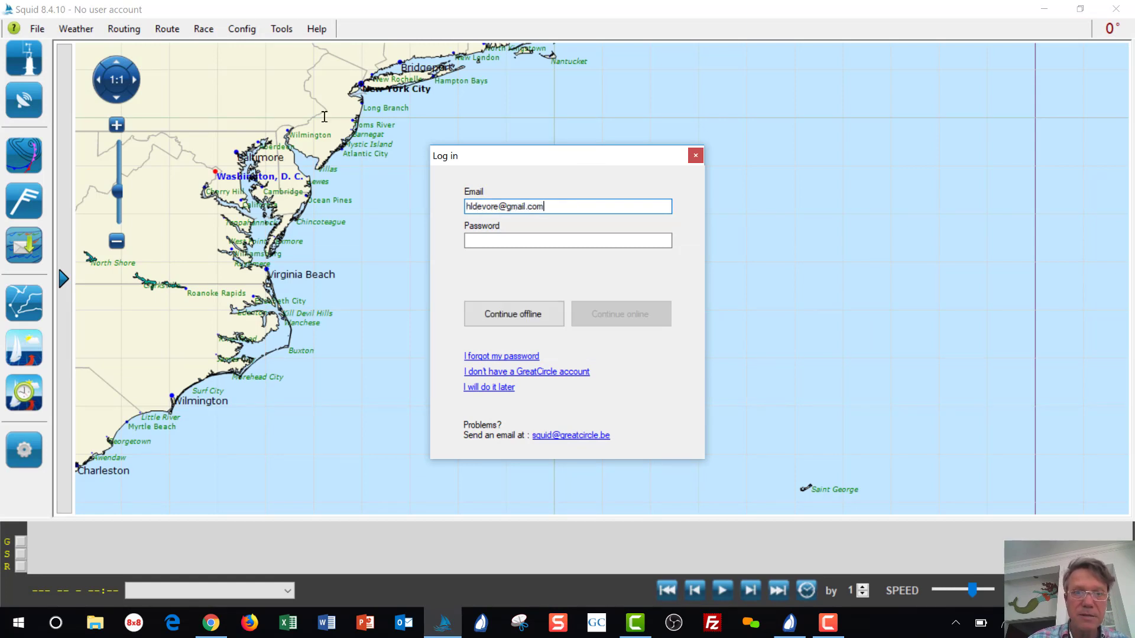
pyautogui.press('Tab')
pyautogui.write('••')
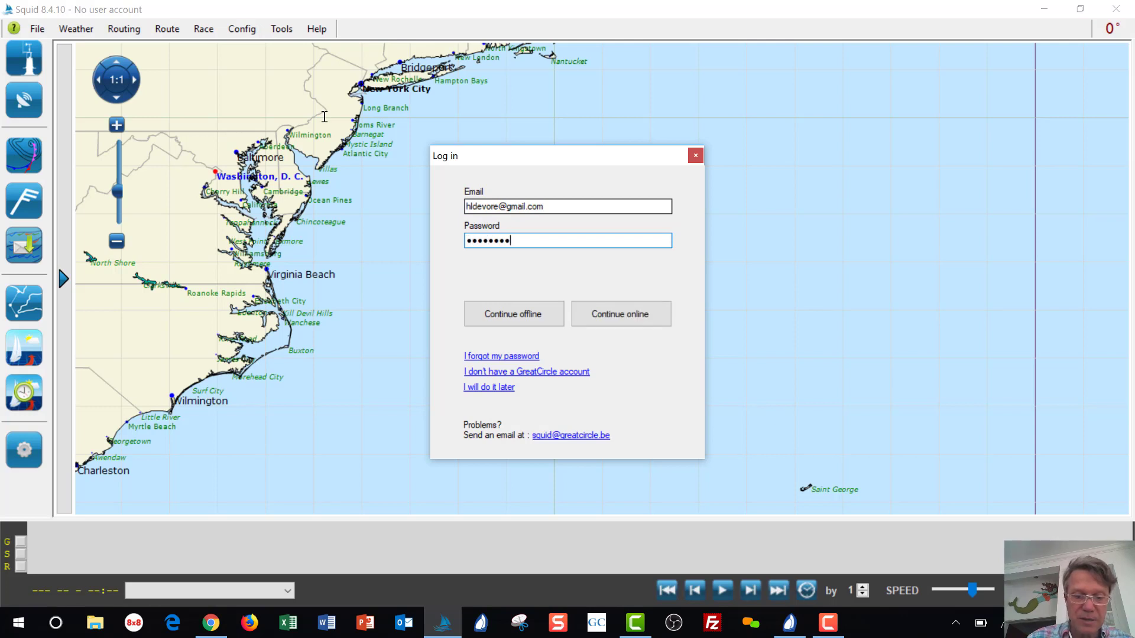
pyautogui.click(615, 314)
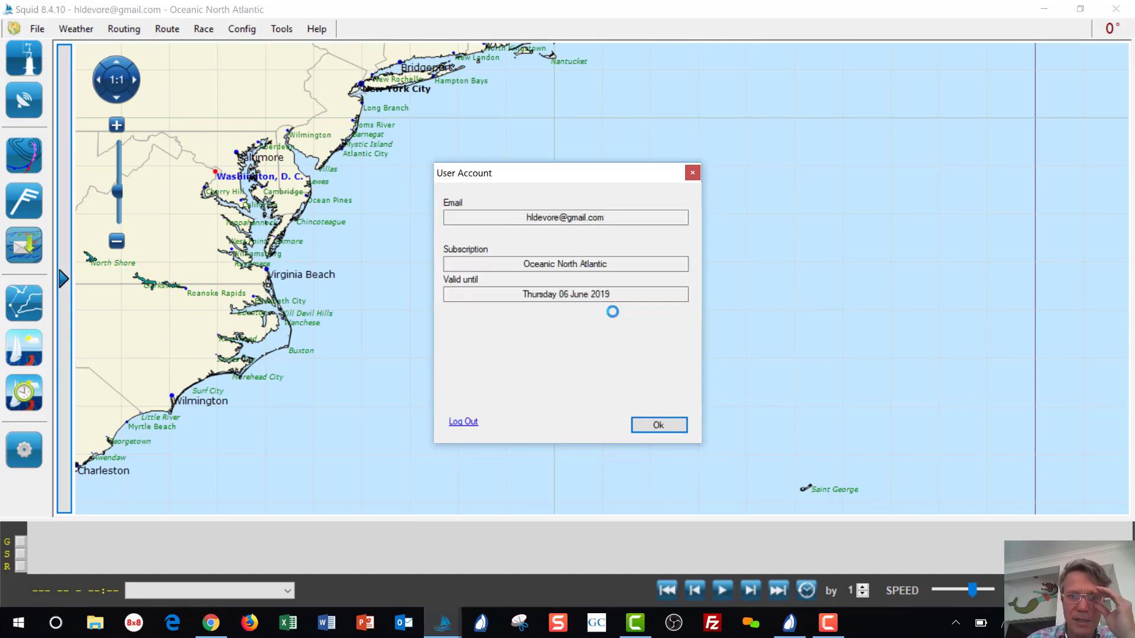
pyautogui.click(653, 426)
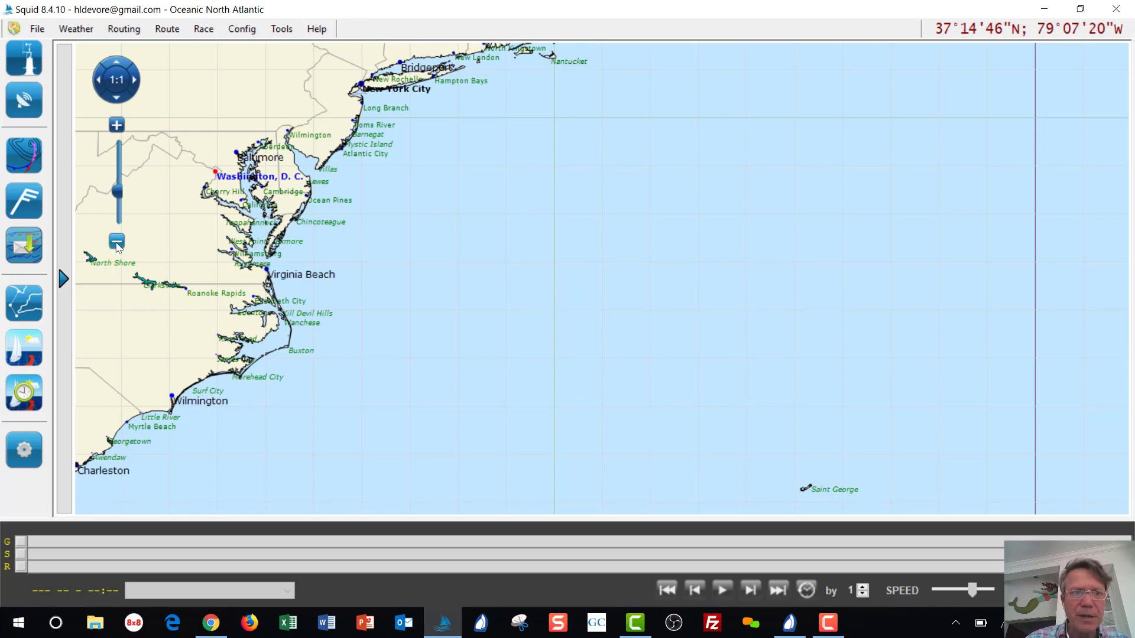
# Zoom and pan the Squid chart to centre the US East Coast and Atlantic out to Saint George.
pyautogui.click(116, 242)
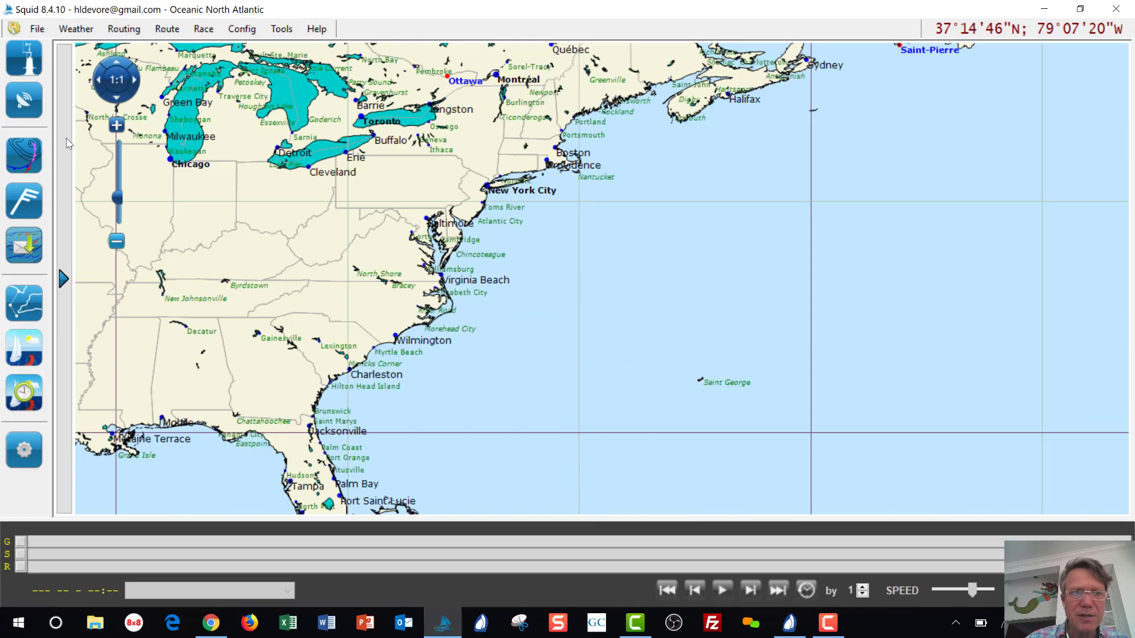
pyautogui.click(116, 242)
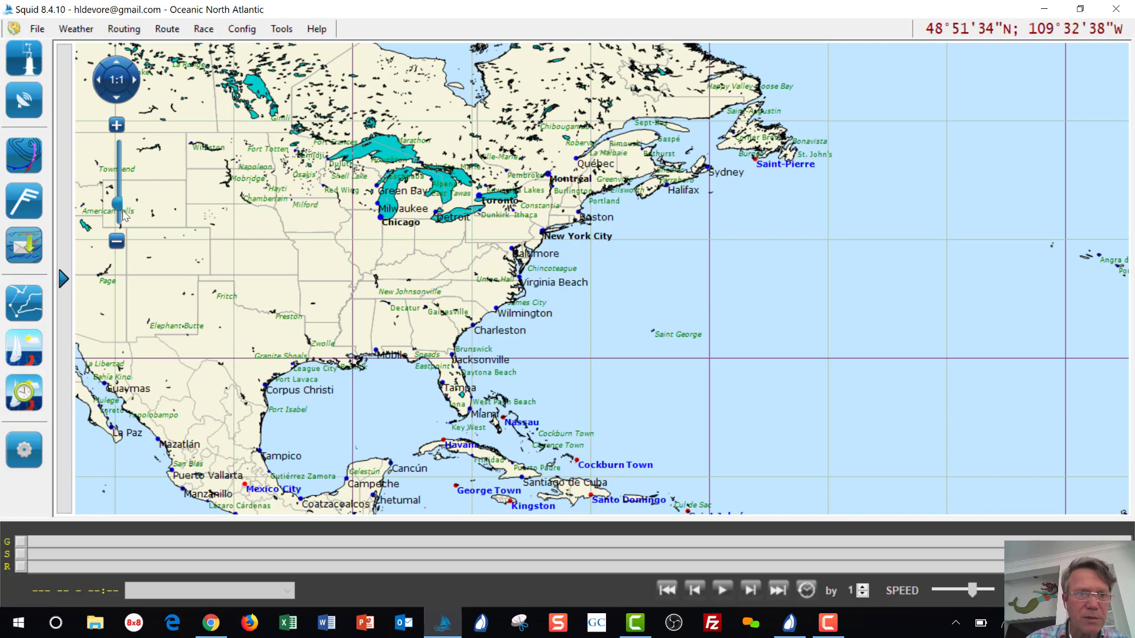
pyautogui.click(117, 125)
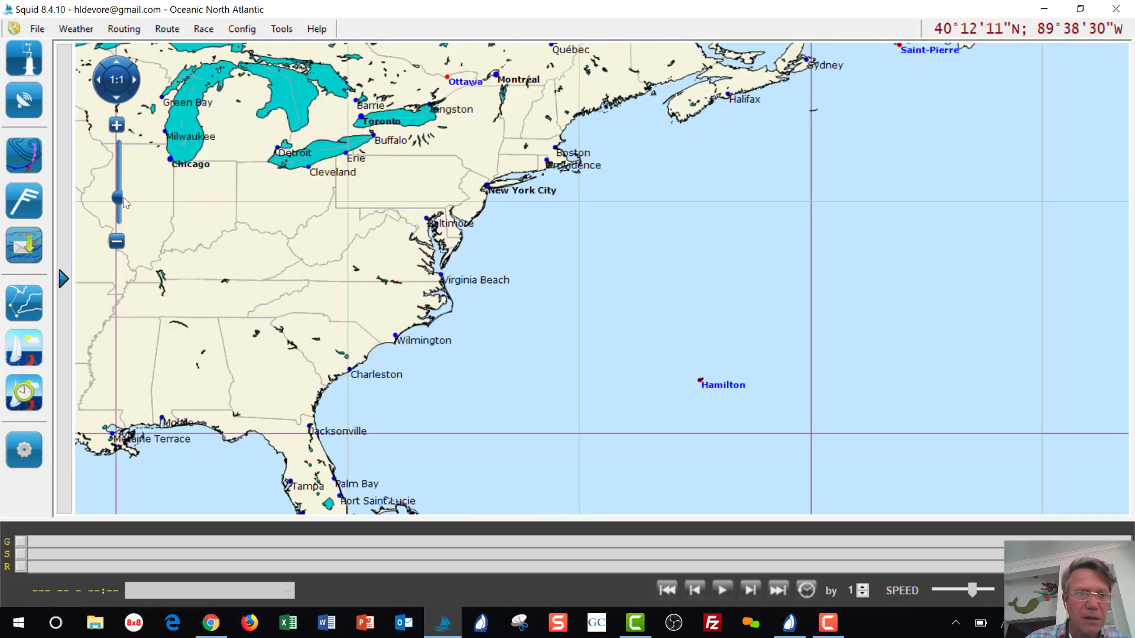
pyautogui.click(117, 241)
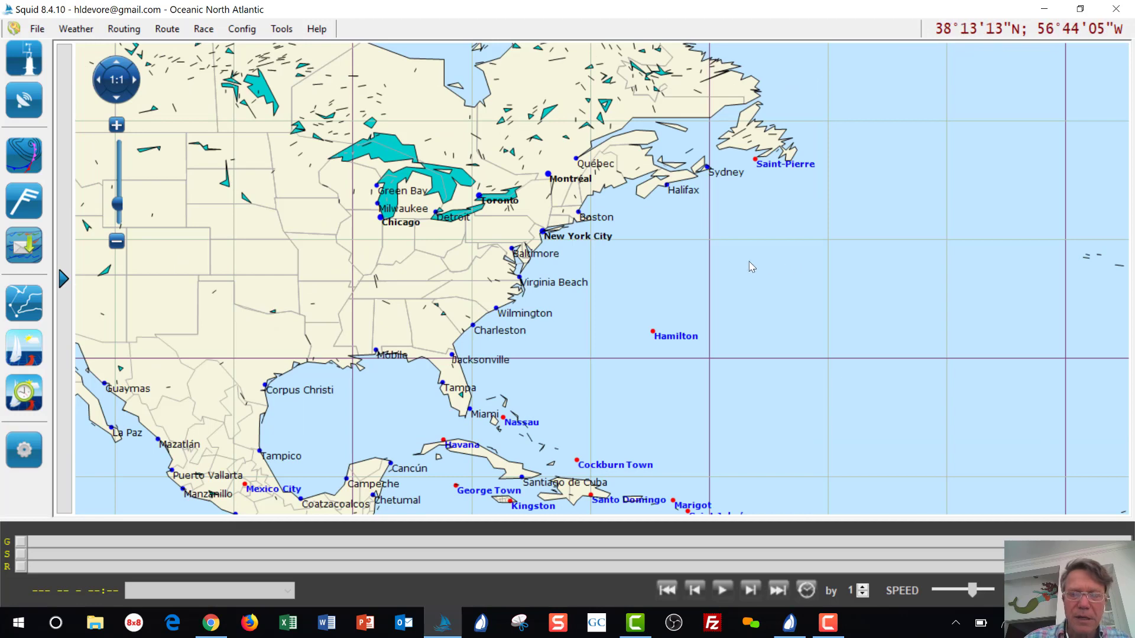
pyautogui.moveTo(753, 266); pyautogui.dragTo(683, 242)
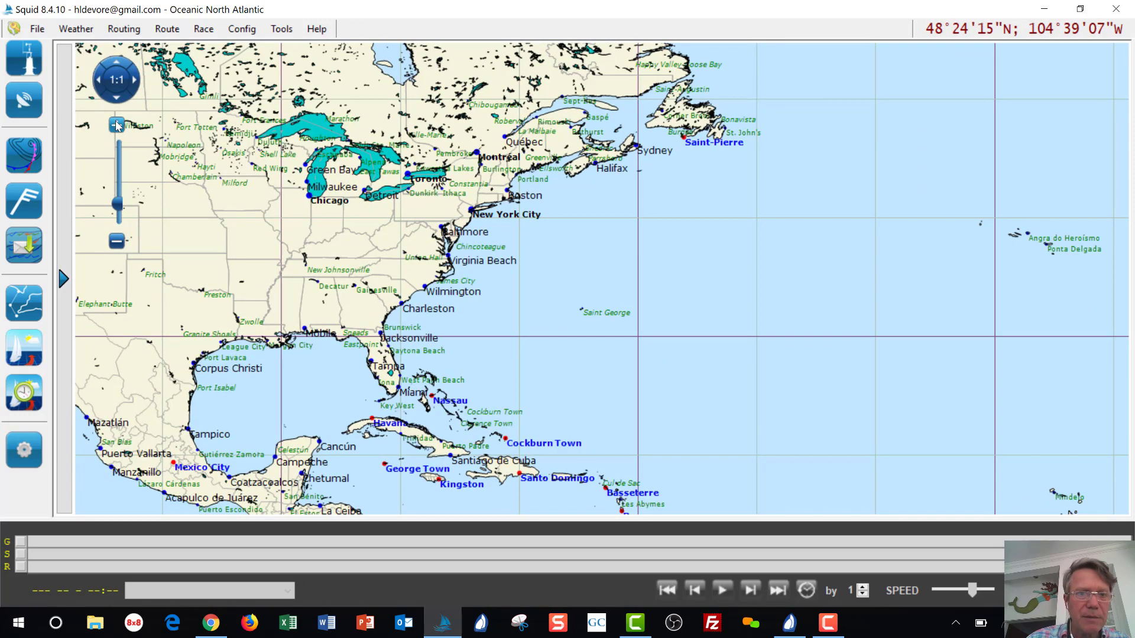
pyautogui.click(117, 125)
pyautogui.moveTo(441, 246); pyautogui.dragTo(516, 261)
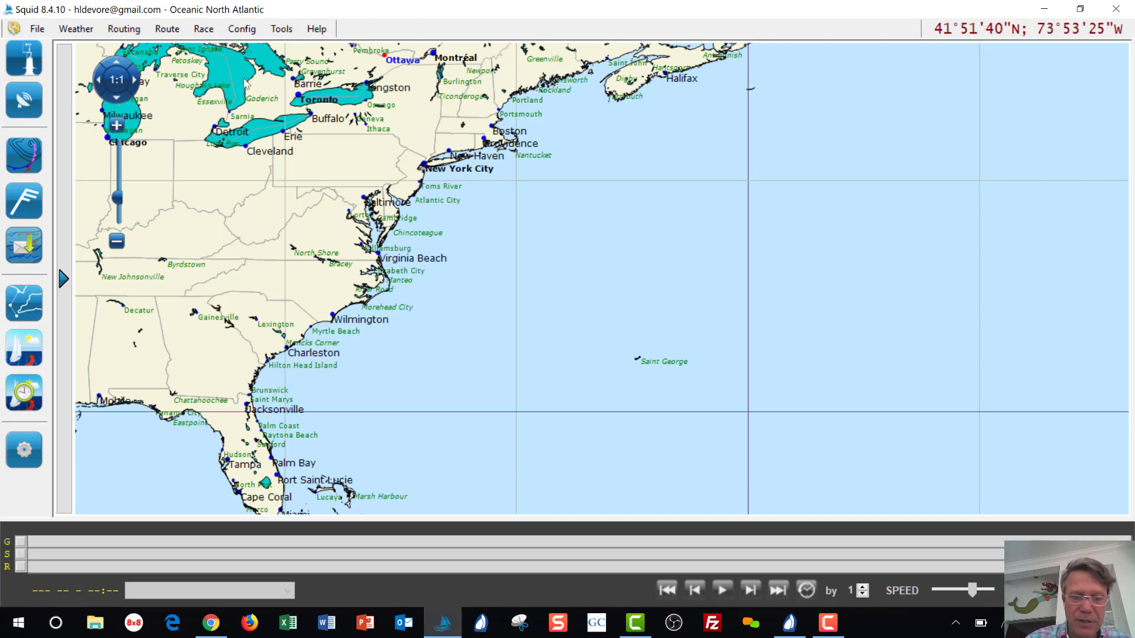
# Drag a selection rectangle from off New York to Saint George and open its context menu.
pyautogui.moveTo(426, 137); pyautogui.dragTo(670, 377)
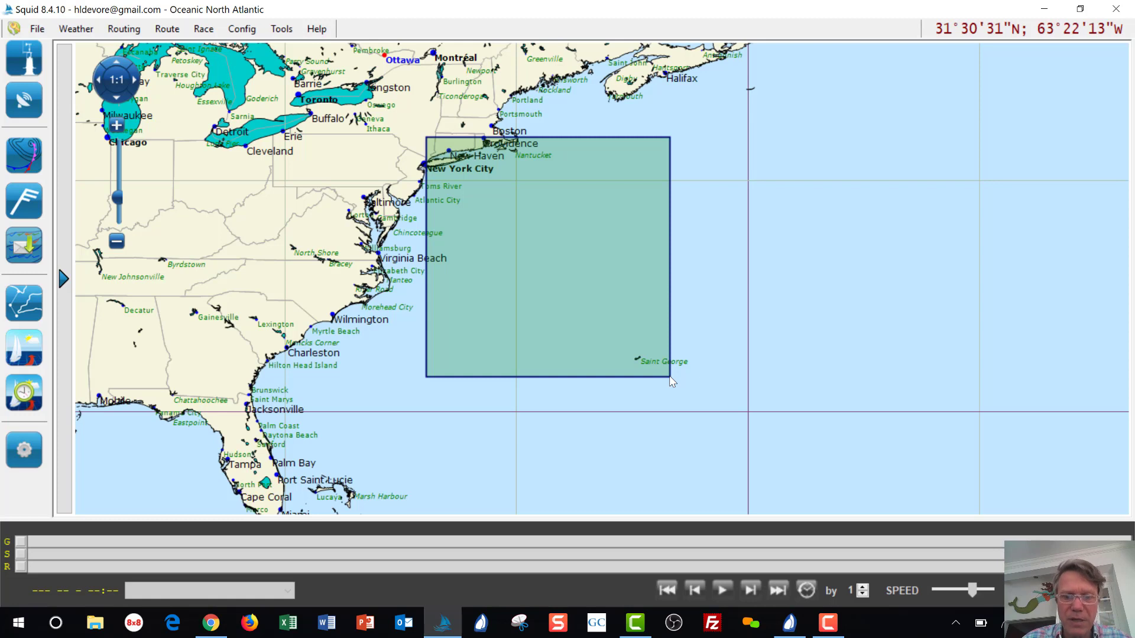
pyautogui.rightClick(671, 380)
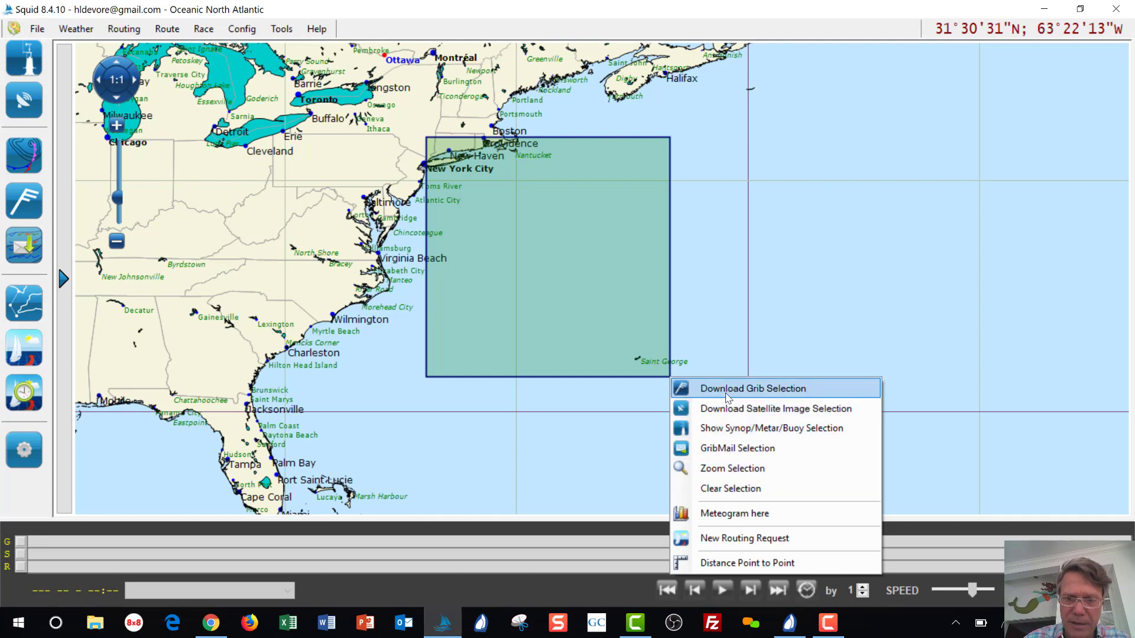
# Choose Download Grib Selection, move the GRIB Request window up, and deselect Current and Wind.
pyautogui.click(416, 229)
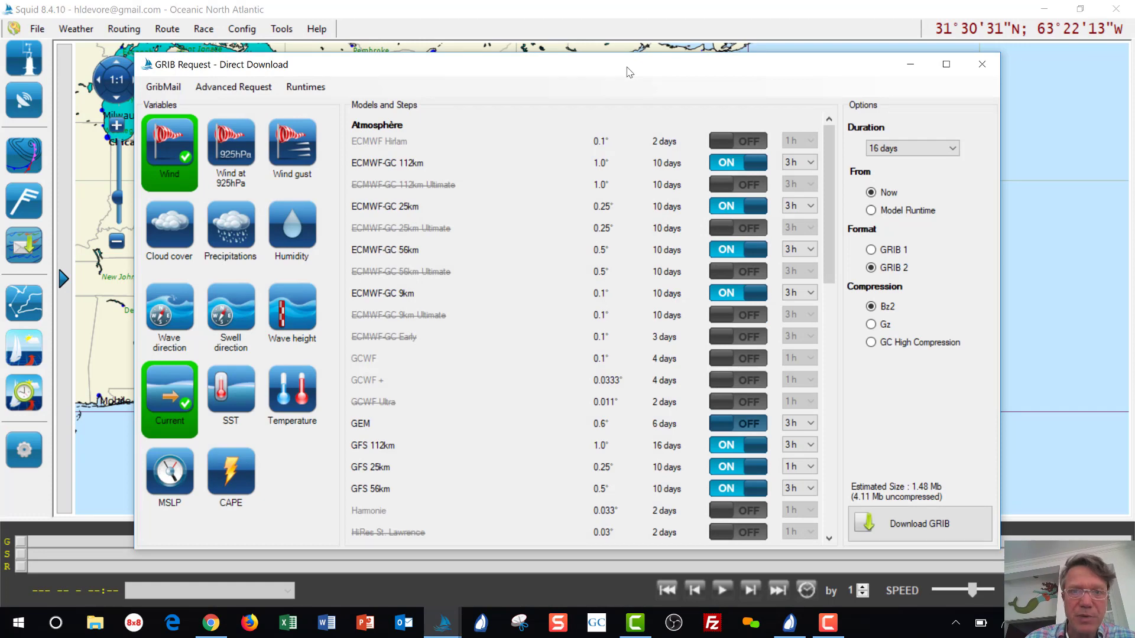
pyautogui.moveTo(630, 69); pyautogui.dragTo(624, 46)
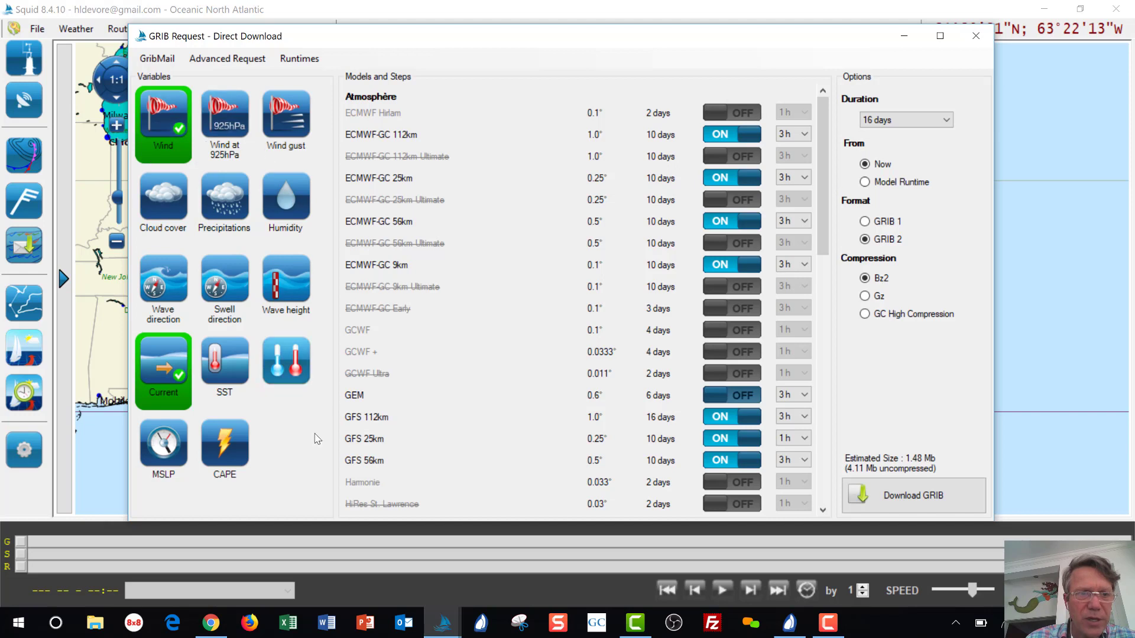
pyautogui.click(164, 369)
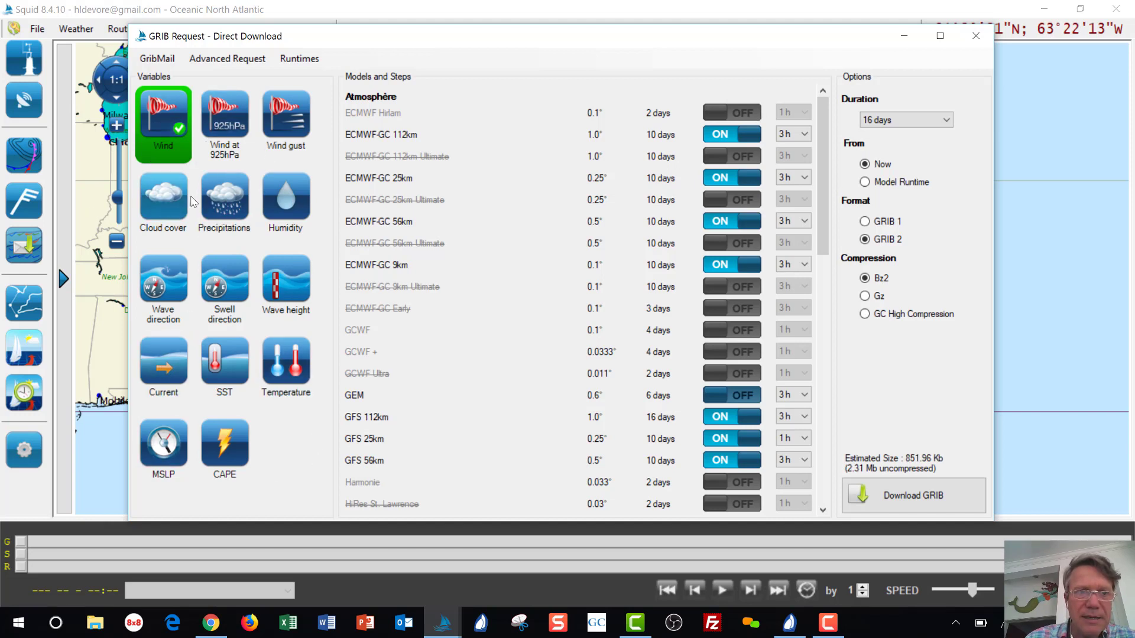
pyautogui.click(166, 130)
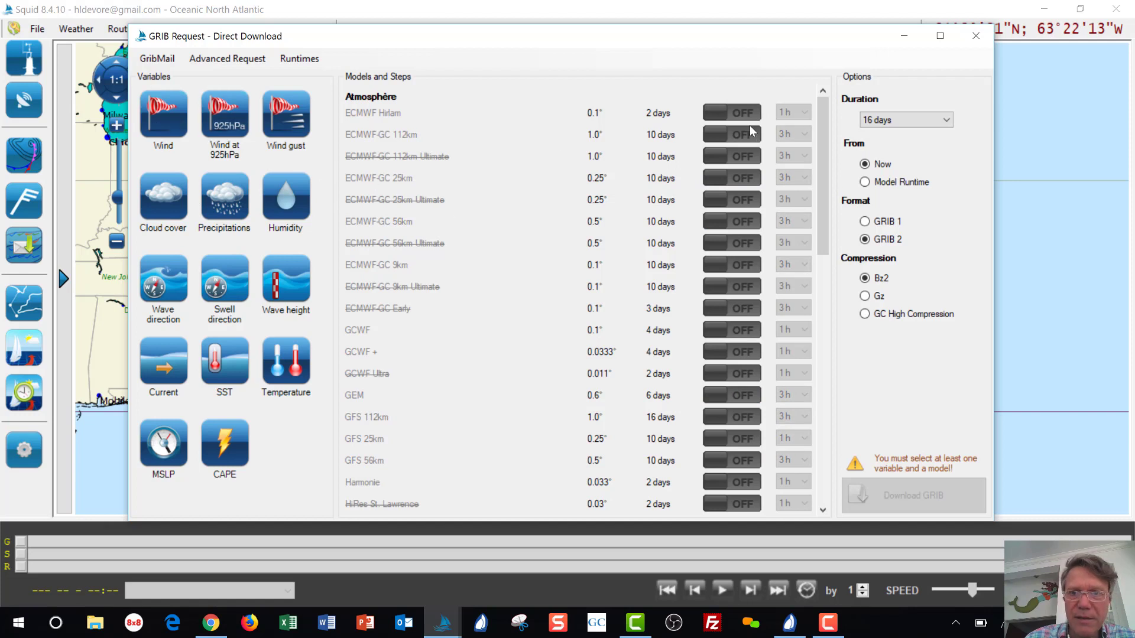
# Reselect Wind with the ECMWF-GC 9km model on (466.51 Kb) and review forecast durations.
pyautogui.moveTo(831, 242)
pyautogui.mouseDown()
pyautogui.moveTo(823, 443)
pyautogui.moveTo(823, 225)
pyautogui.mouseUp()
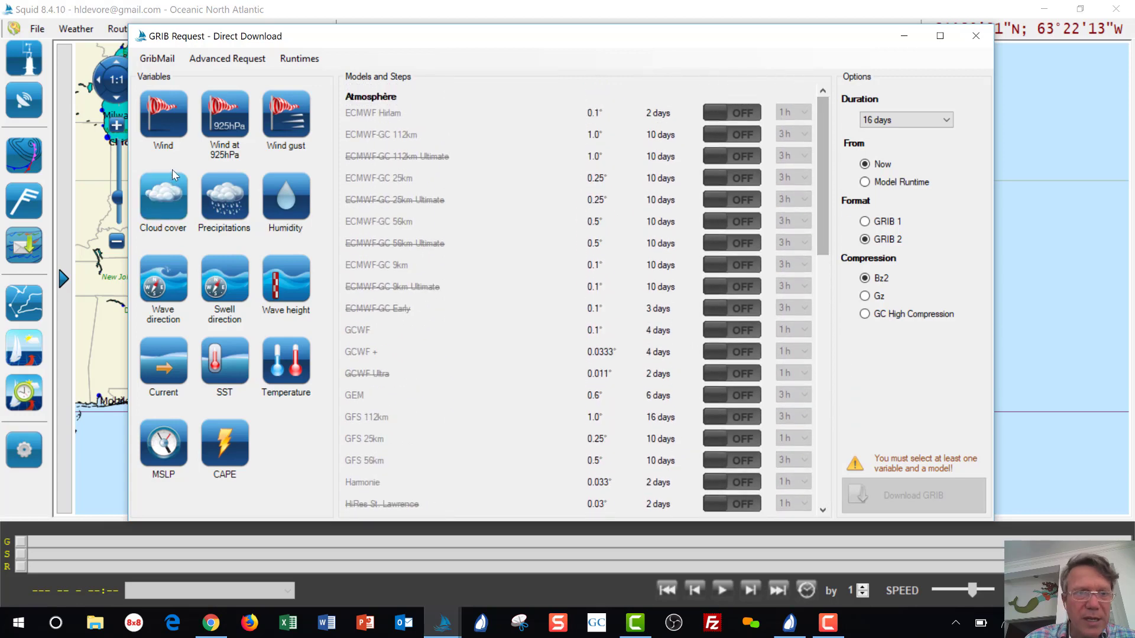
pyautogui.click(162, 112)
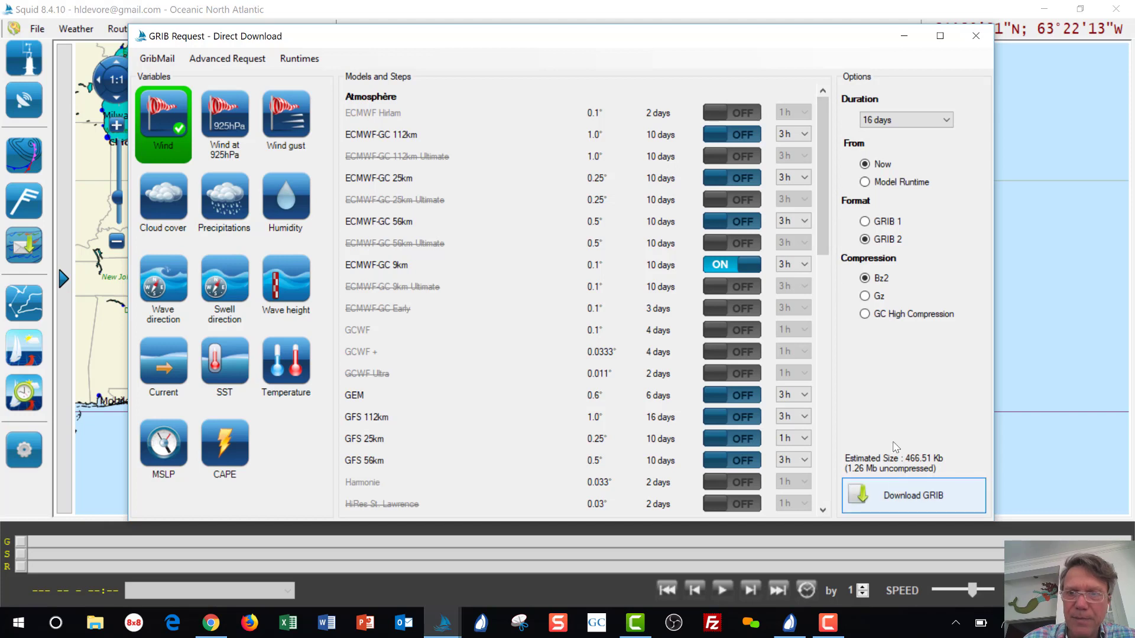
pyautogui.click(945, 122)
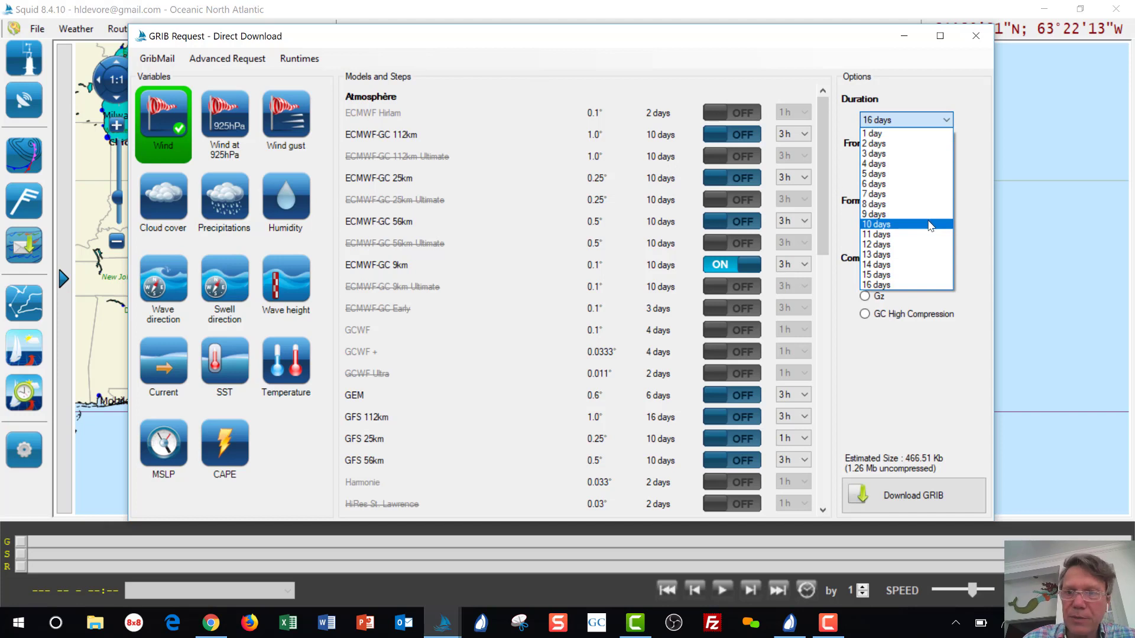
# Keep the 16-day duration, try and drop Wind at 925hPa and Wind gust, then add Precipitations.
pyautogui.click(918, 286)
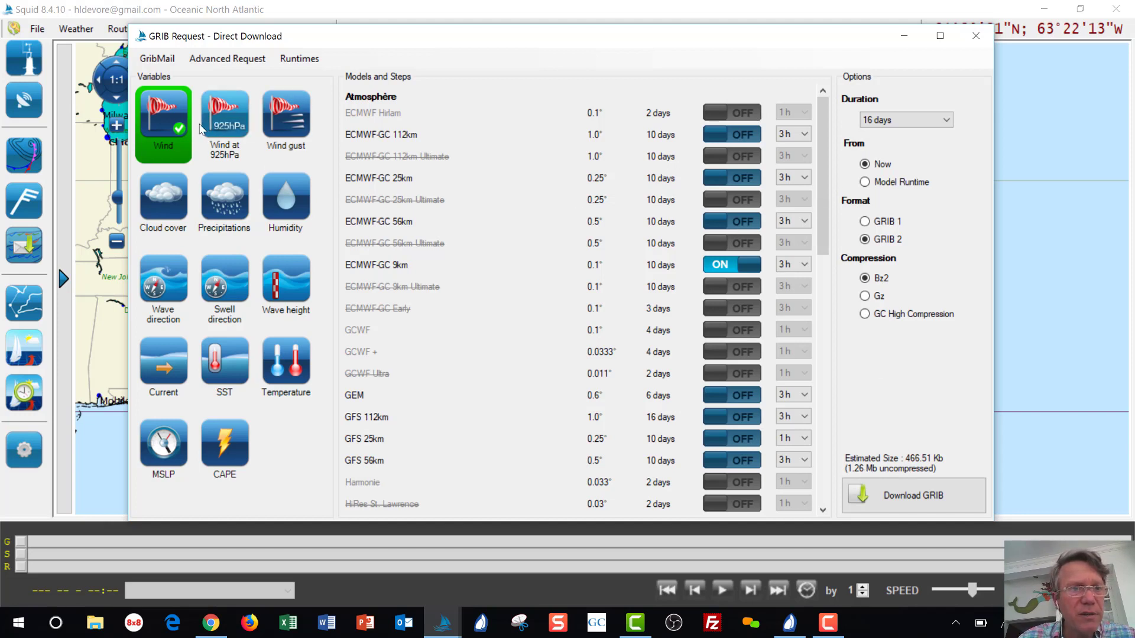
pyautogui.click(227, 124)
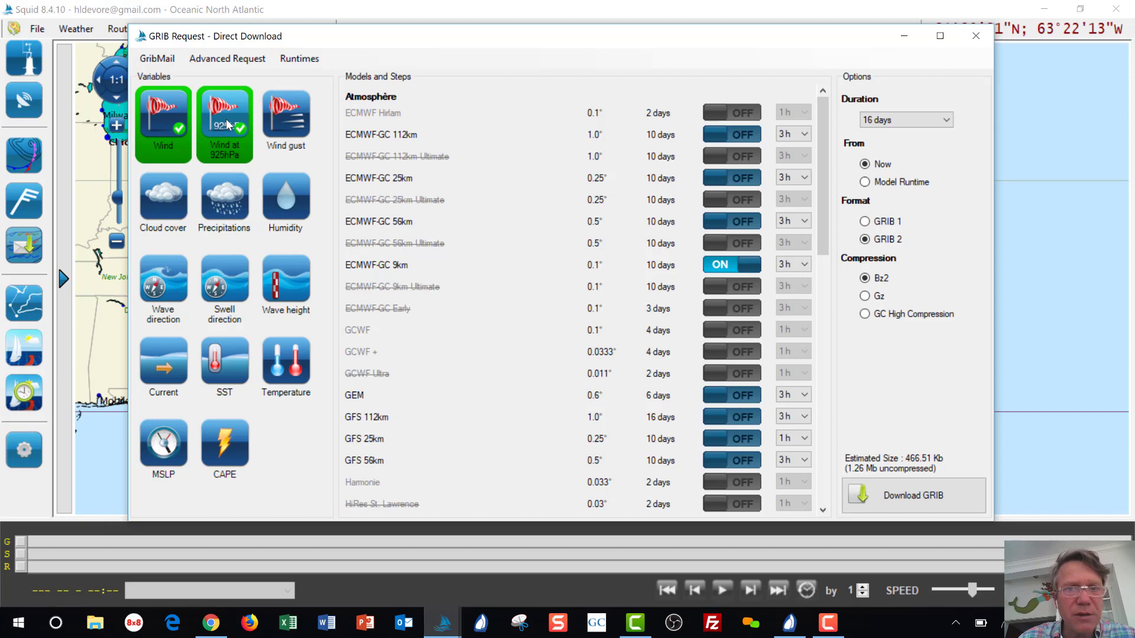
pyautogui.click(285, 124)
pyautogui.click(227, 124)
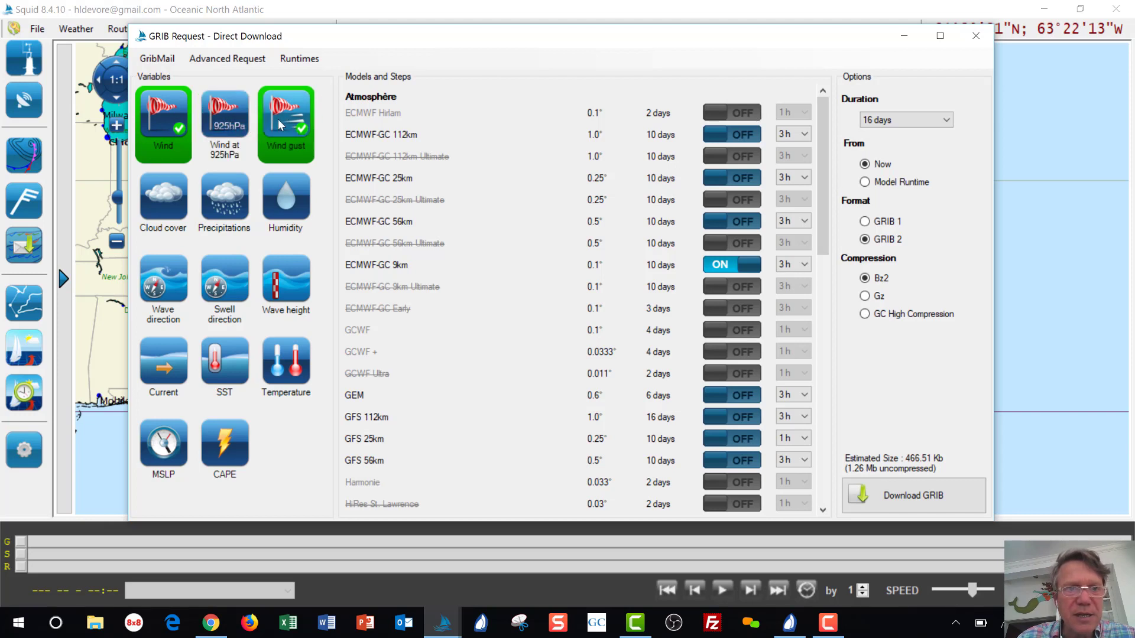
pyautogui.click(282, 125)
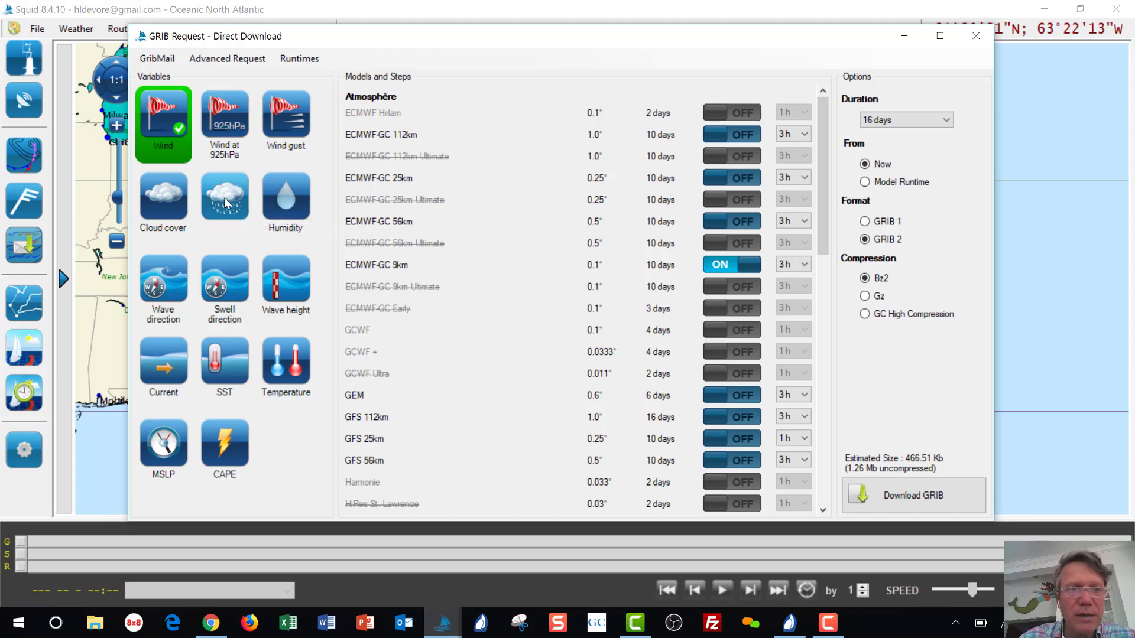
pyautogui.click(225, 198)
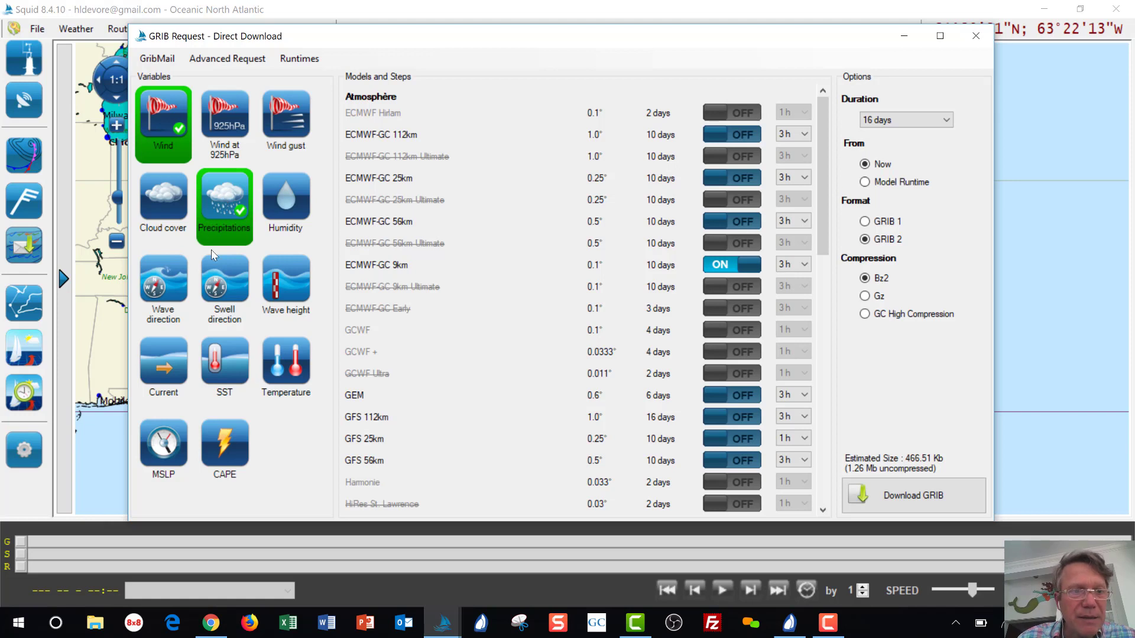
# Add Current and MSLP to the request, raising the estimate to 929.36 Kb.
pyautogui.click(174, 361)
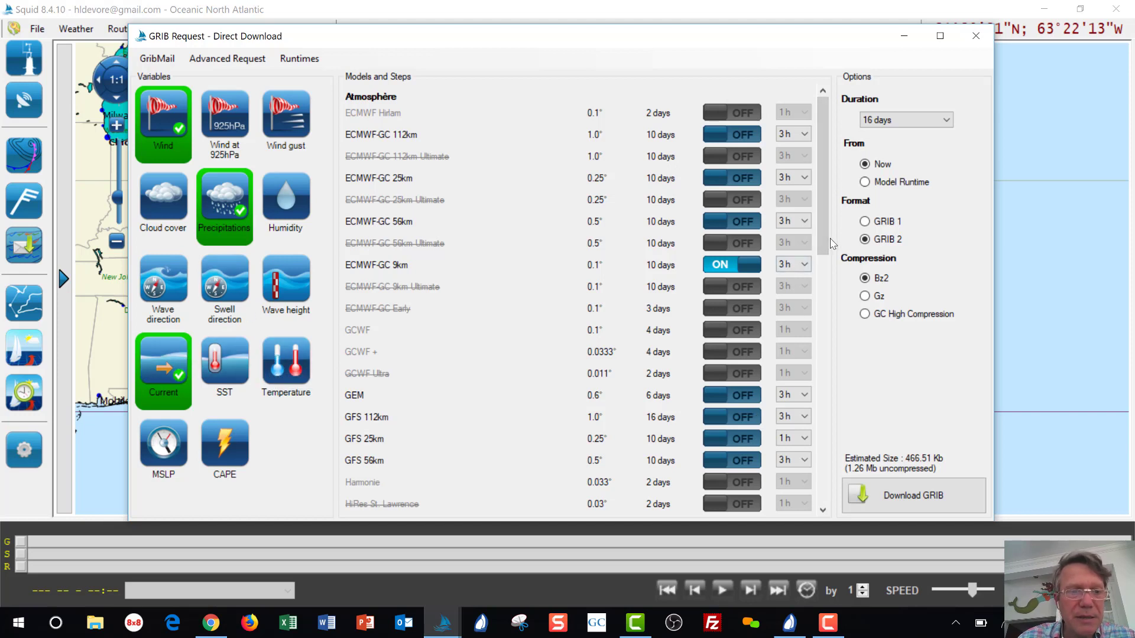
pyautogui.click(159, 445)
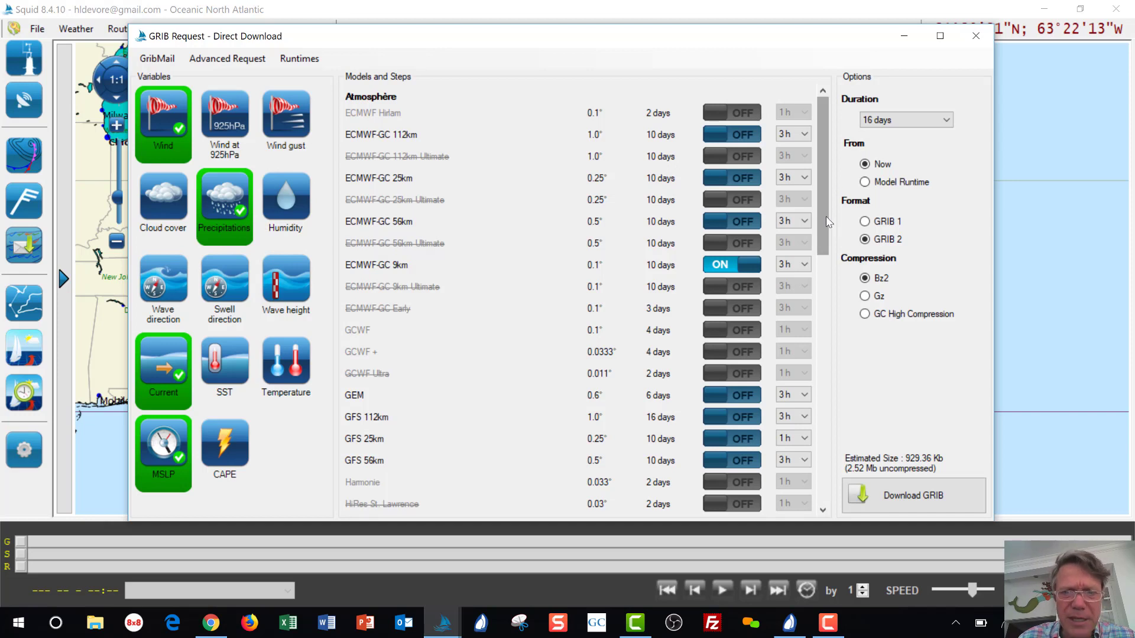
pyautogui.moveTo(826, 221); pyautogui.dragTo(833, 385)
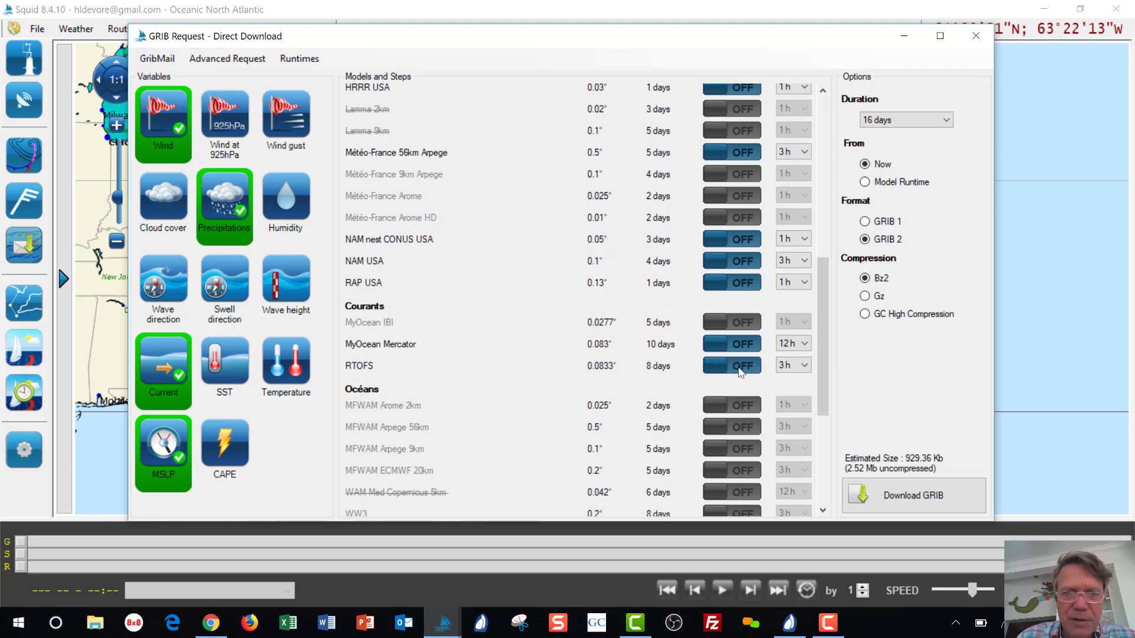
# Switch on the RTOFS current model under Courants and the GFS 25km model.
pyautogui.click(740, 368)
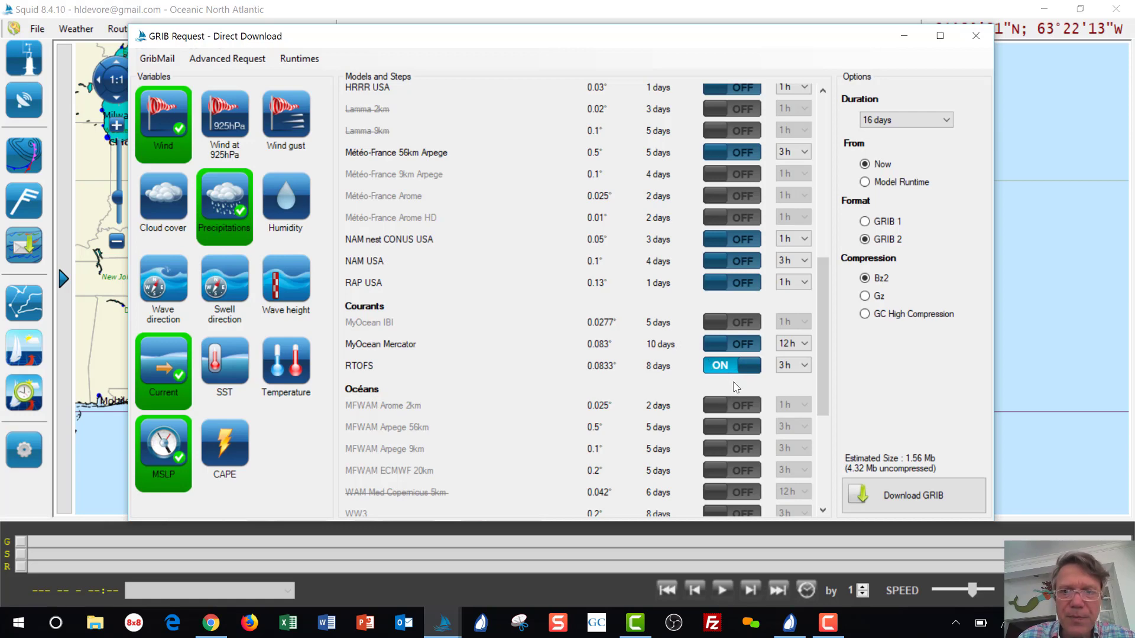
pyautogui.scroll(6, 736, 387)
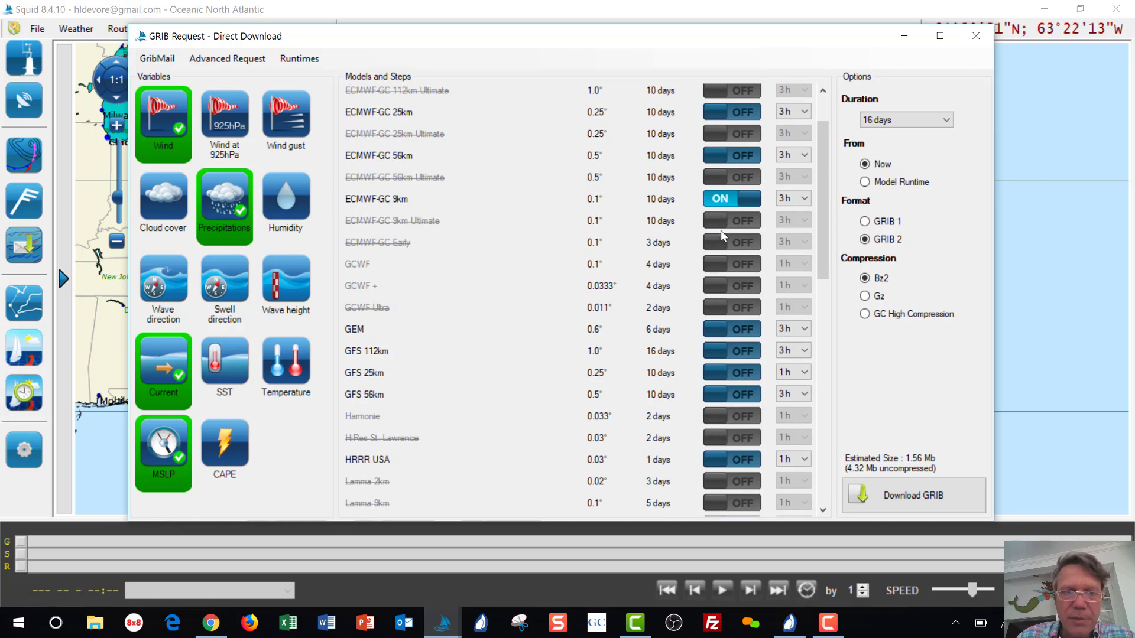
pyautogui.click(746, 380)
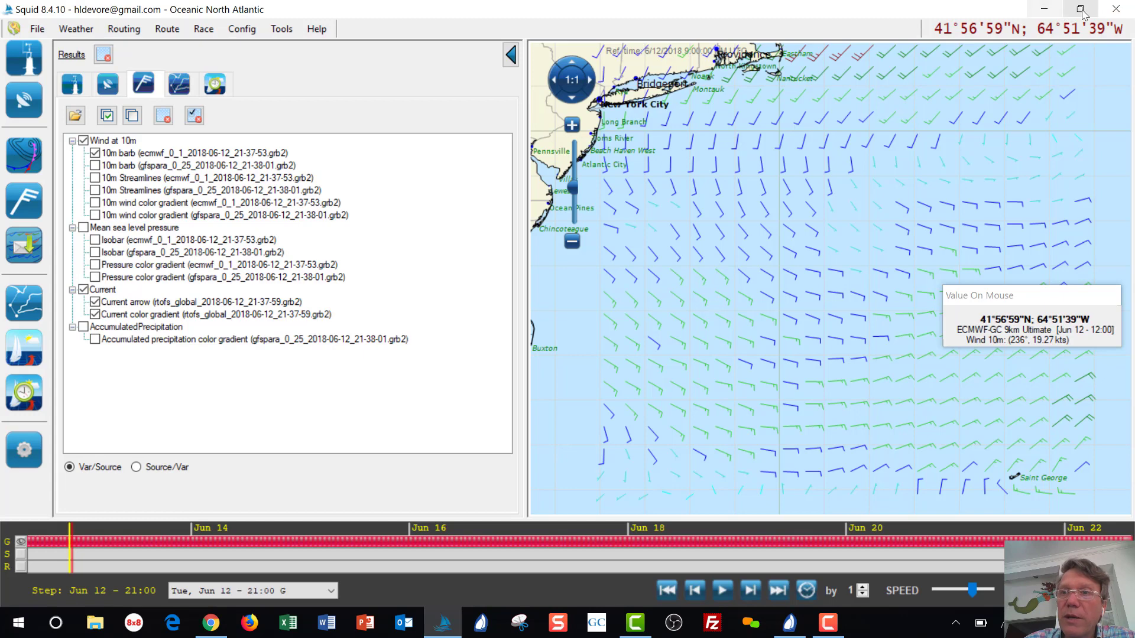
# Close the Squid window once the ECMWF, GFS and RTOFS GRIB files are downloaded.
pyautogui.click(1115, 11)
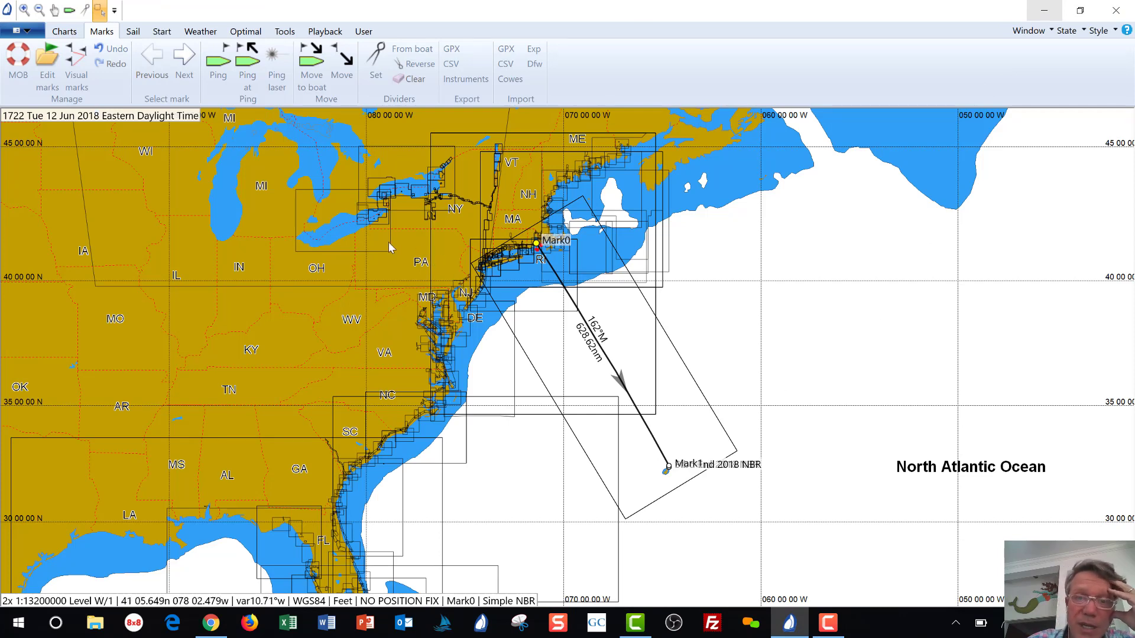
# Open Expedition's Settings dialog on the Weather page from the Weather ribbon.
pyautogui.click(199, 35)
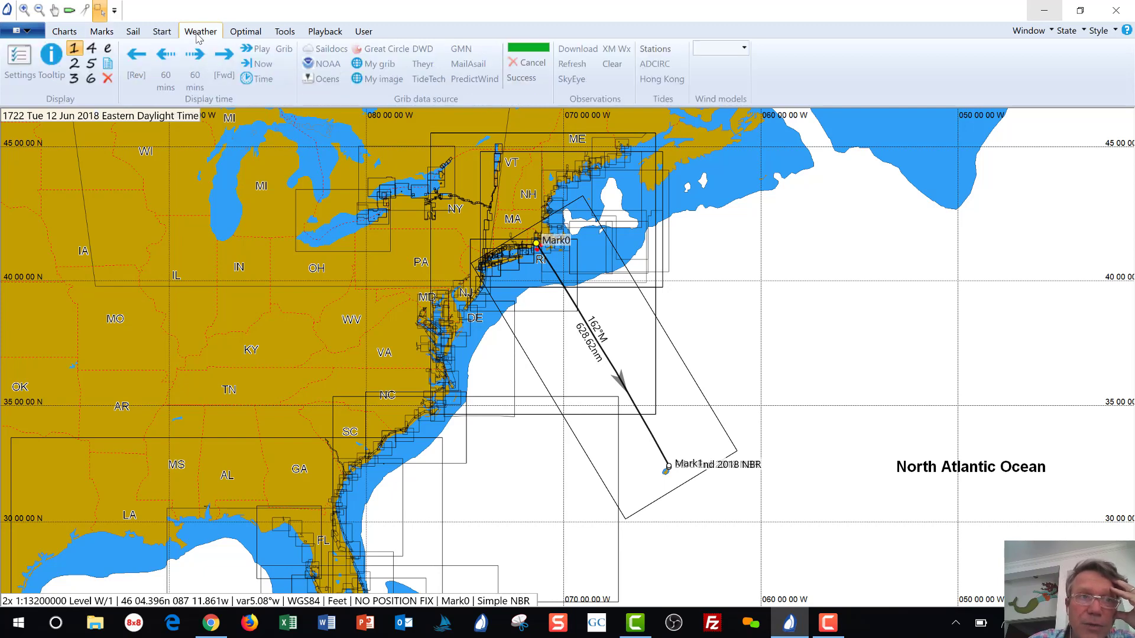
pyautogui.click(23, 63)
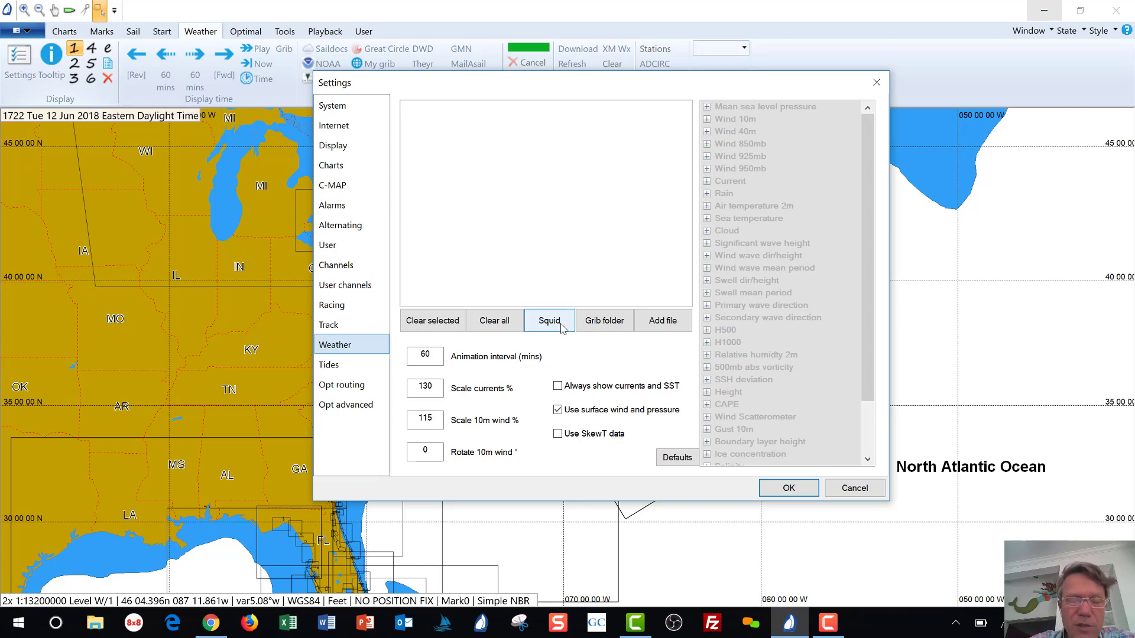
# Load the newest ecmwf_0_1, gfspara_0_25 and rtofs_global GRIB files from Squid's folder.
pyautogui.click(550, 321)
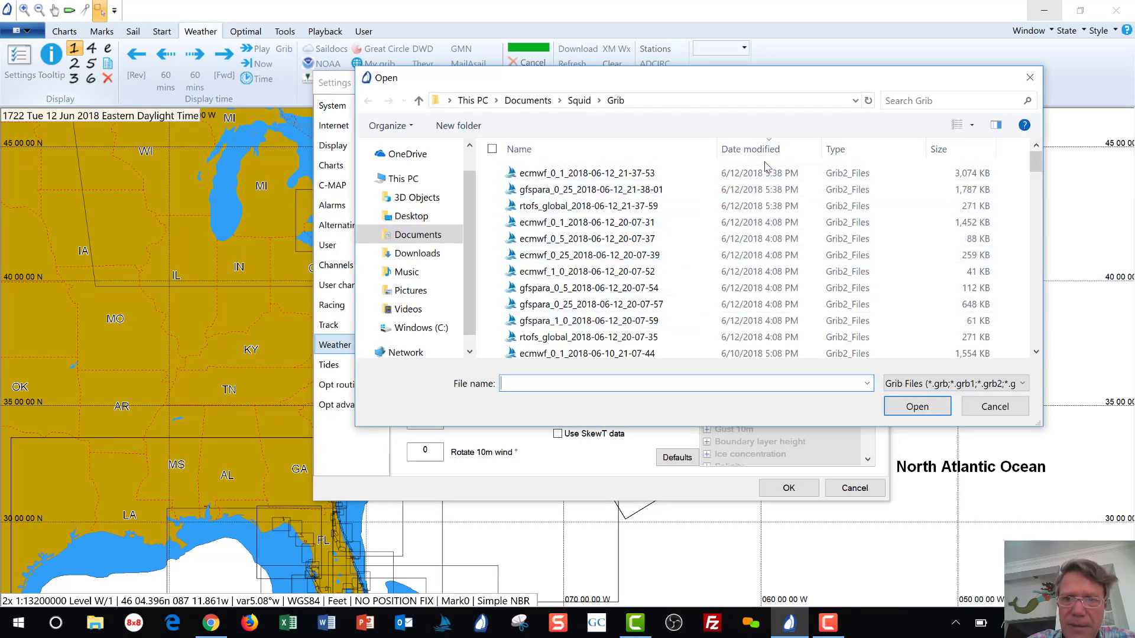
pyautogui.click(759, 151)
pyautogui.click(760, 152)
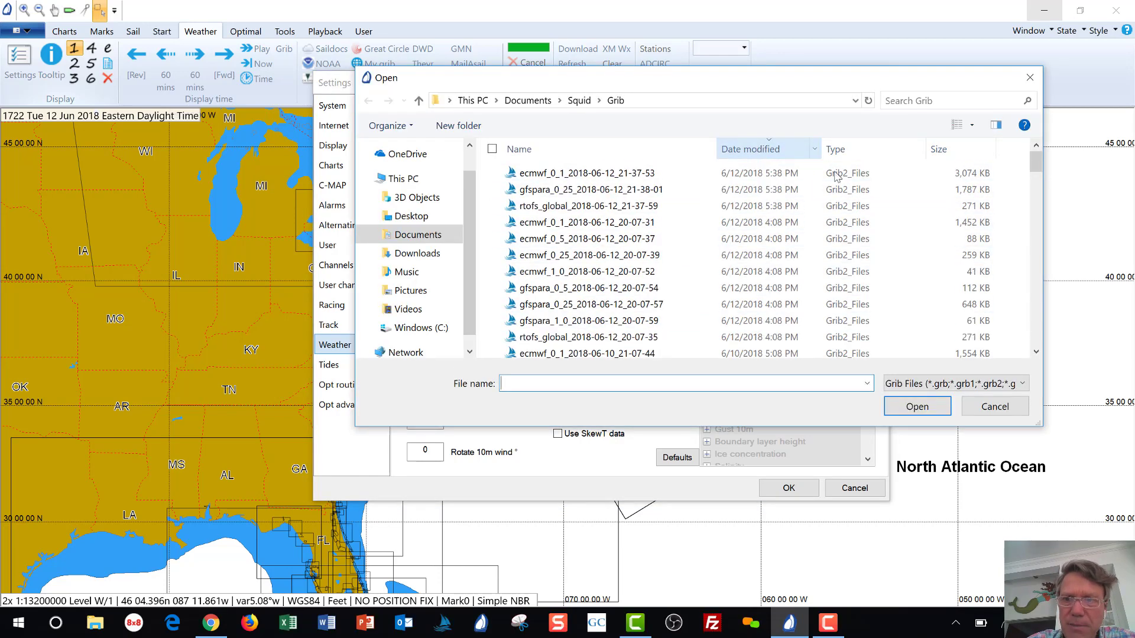
pyautogui.scroll(-1, 827, 195)
pyautogui.scroll(1, 768, 213)
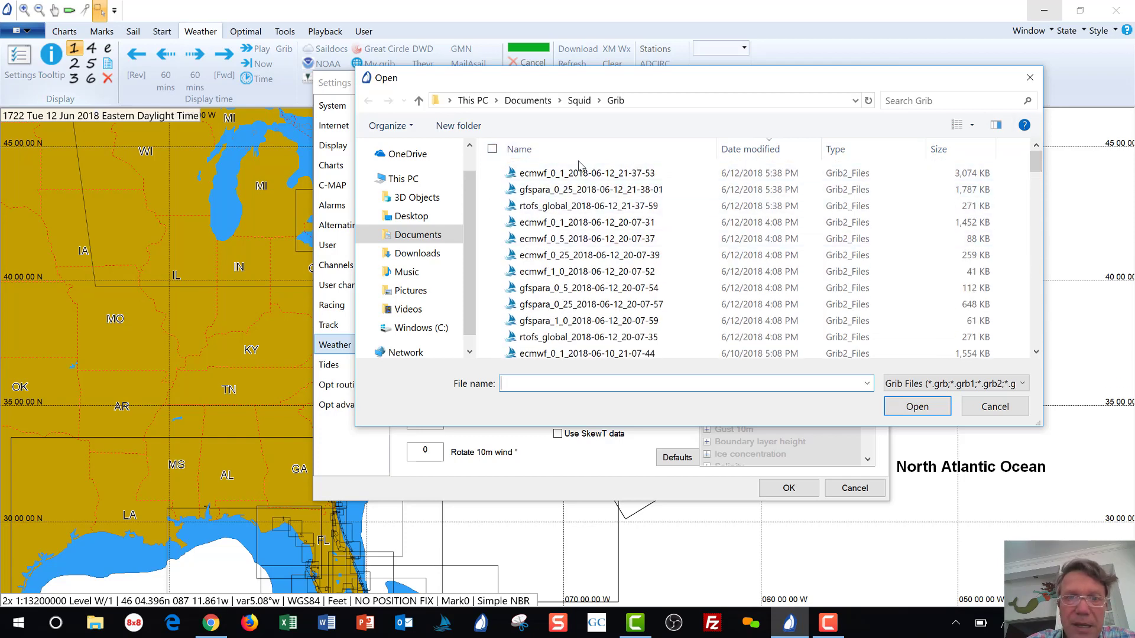
pyautogui.click(498, 173)
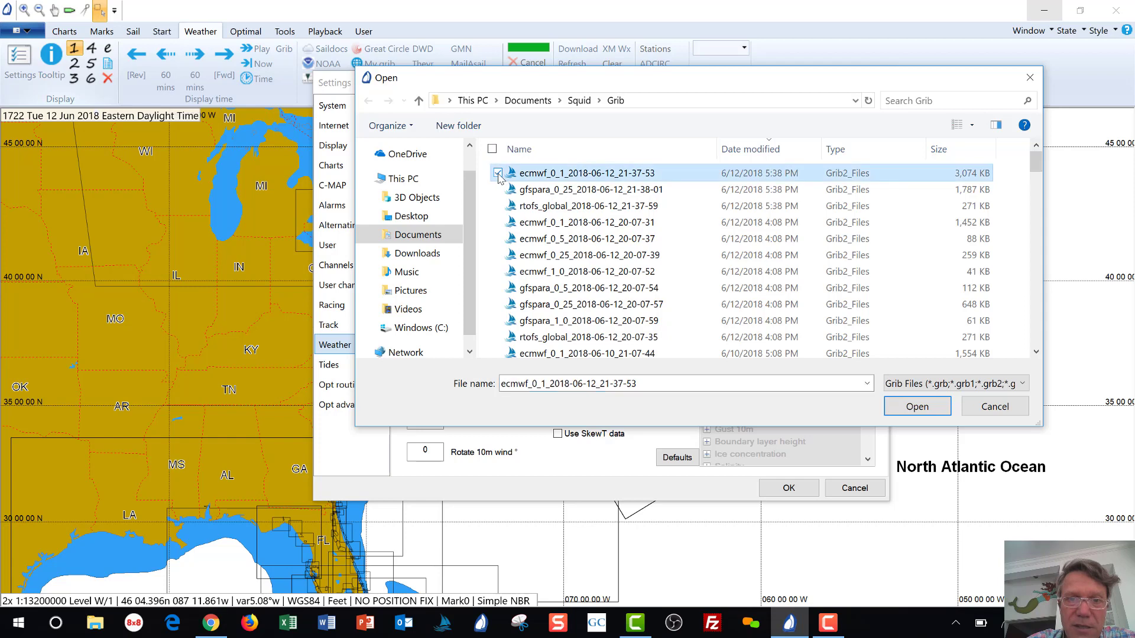
pyautogui.click(498, 190)
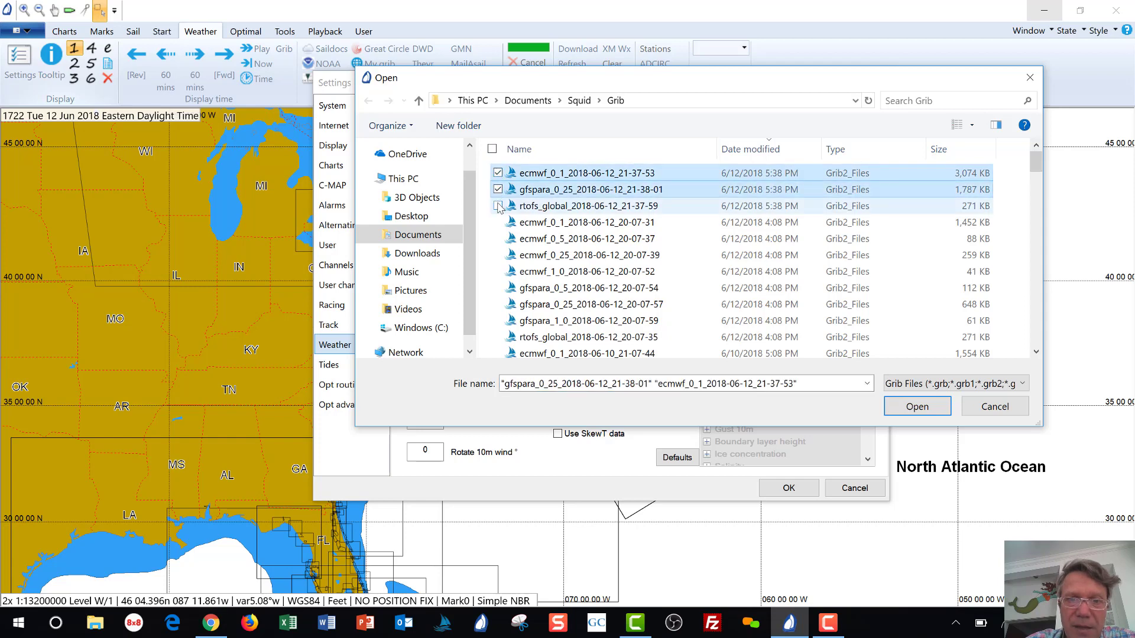
pyautogui.click(498, 205)
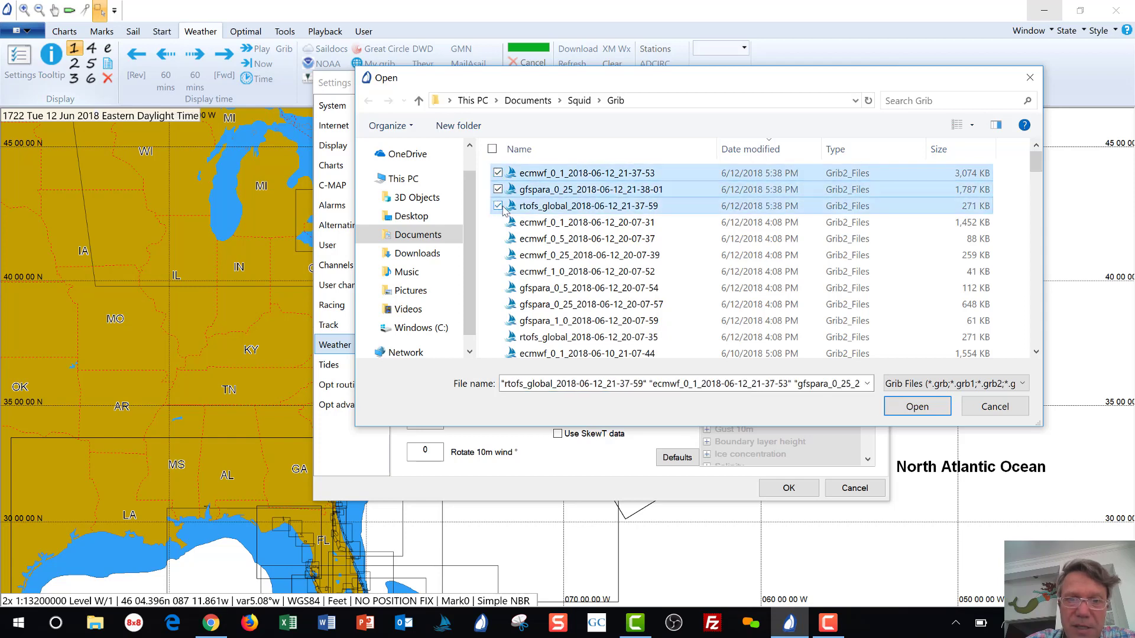
pyautogui.click(917, 408)
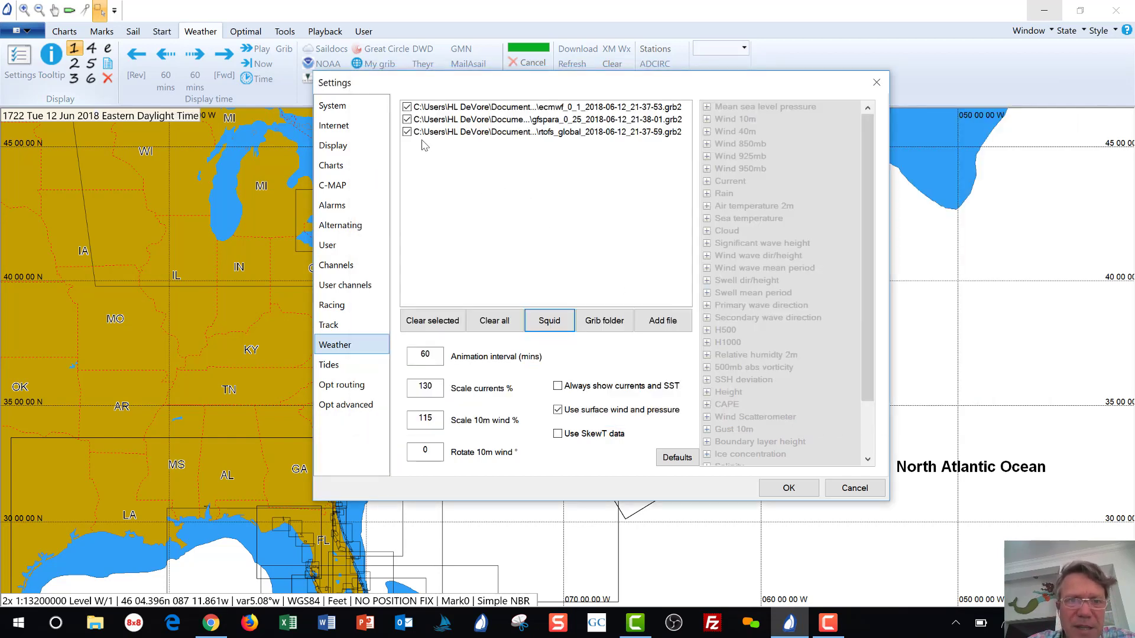
# Deactivate the gfspara file, enable Always show currents and SST, and apply with OK.
pyautogui.click(407, 120)
pyautogui.click(407, 119)
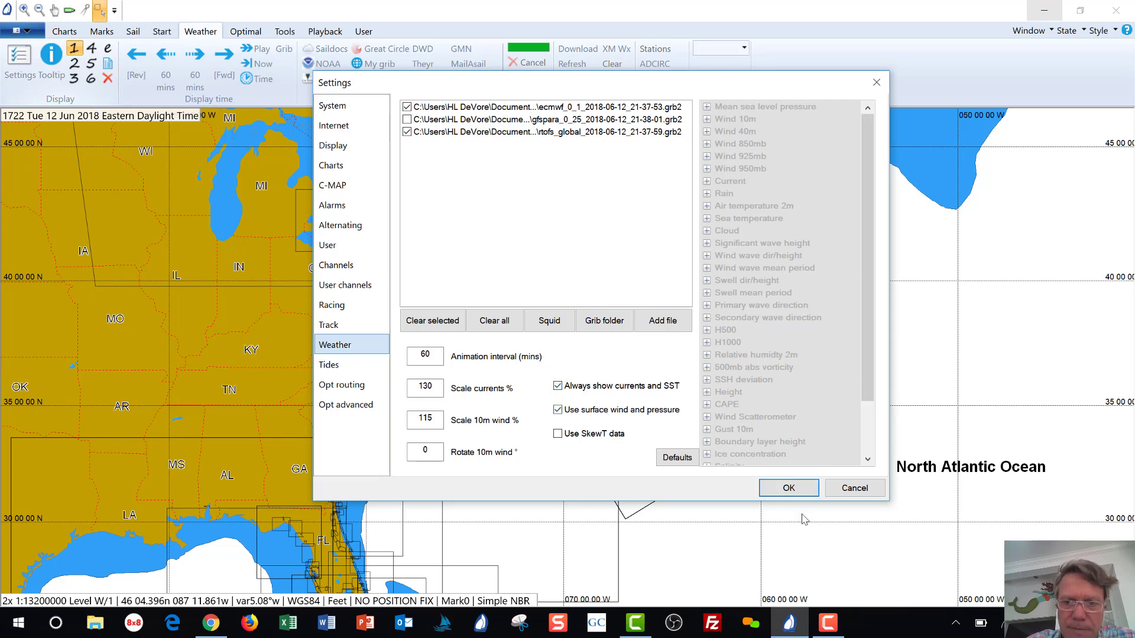
pyautogui.click(789, 487)
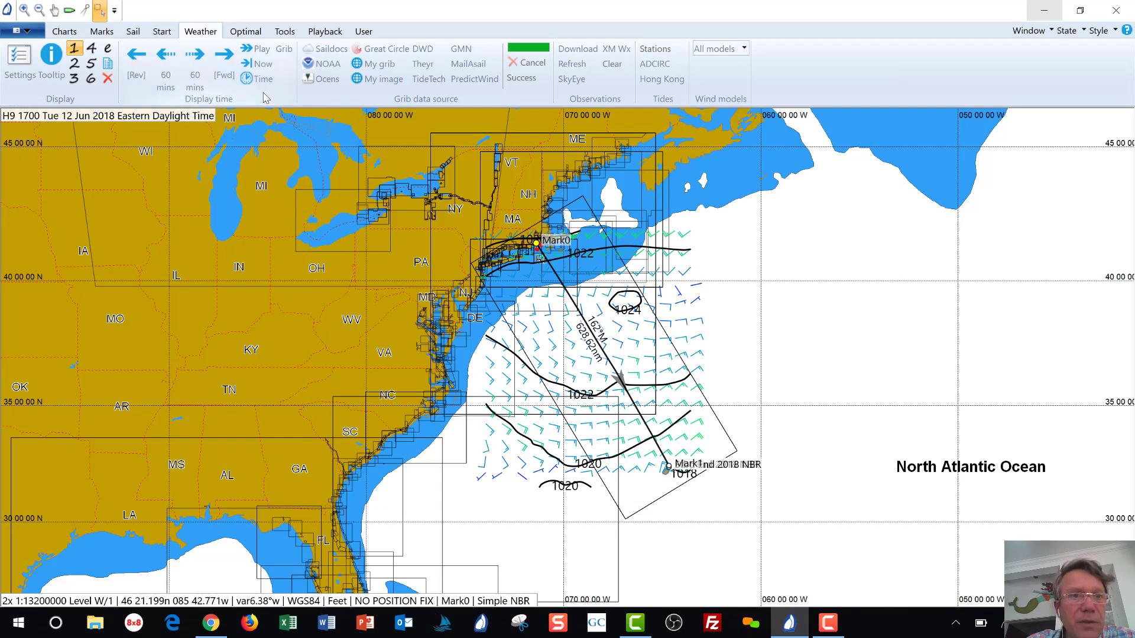
# Set the weather time to Now and try weather display styles 2 and 1.
pyautogui.click(263, 64)
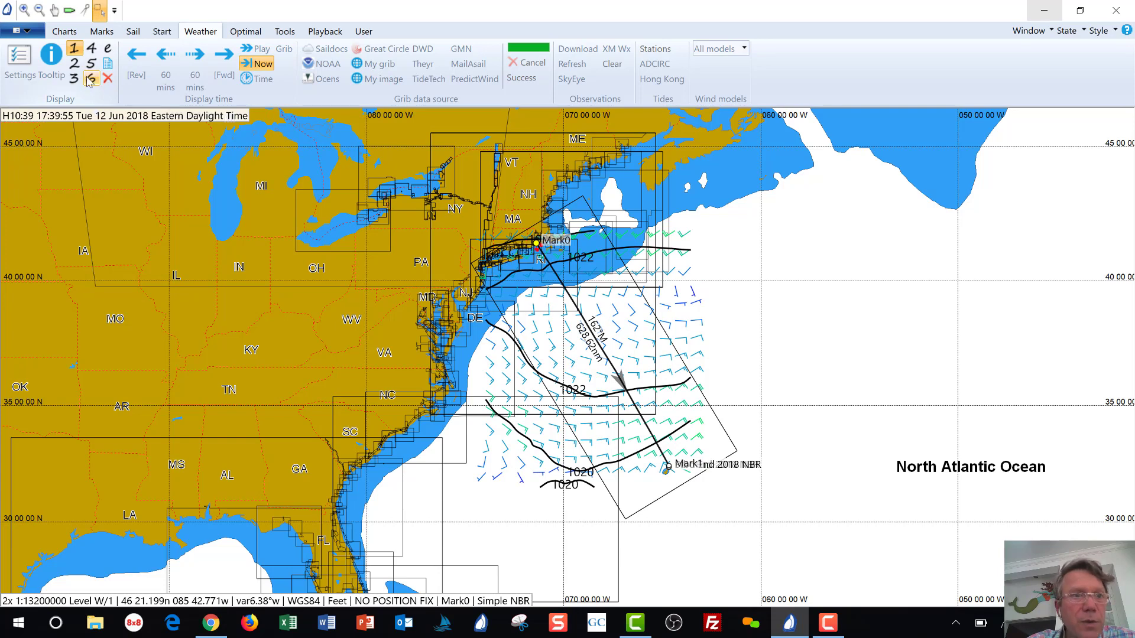
pyautogui.click(75, 64)
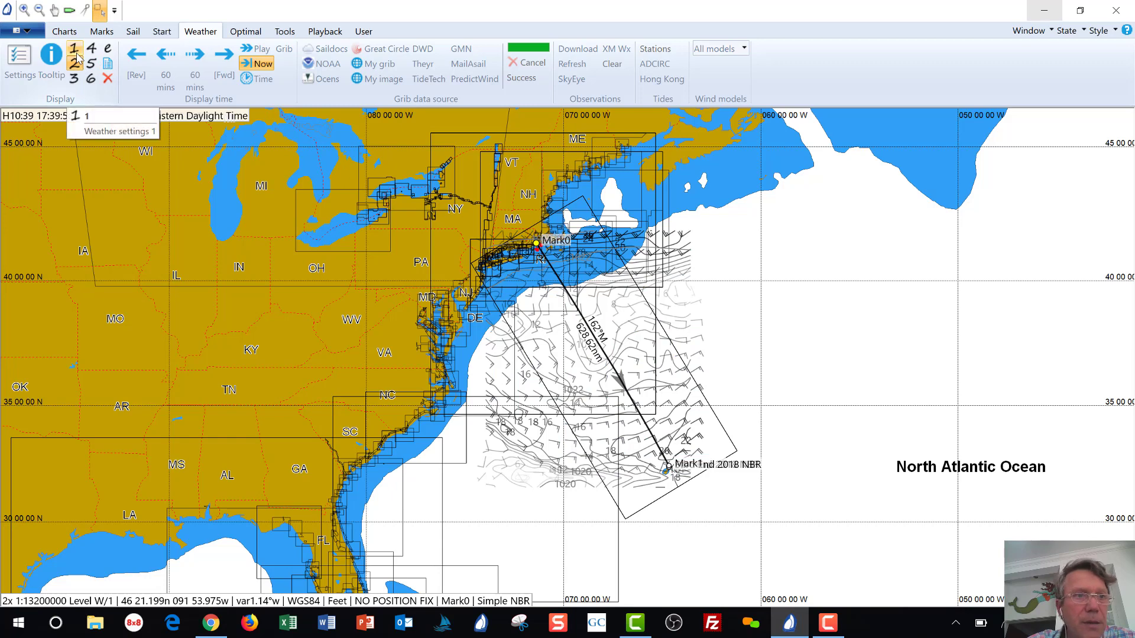
pyautogui.click(75, 50)
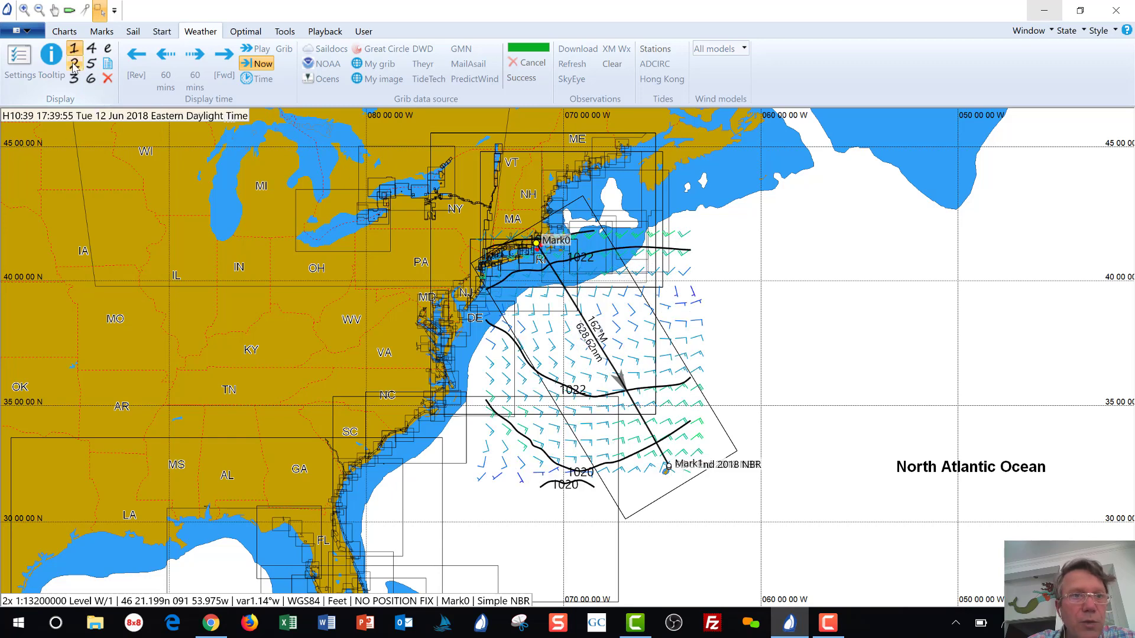
# Advance the weather display hourly to 21:40, then reopen the weather Settings.
pyautogui.click(195, 64)
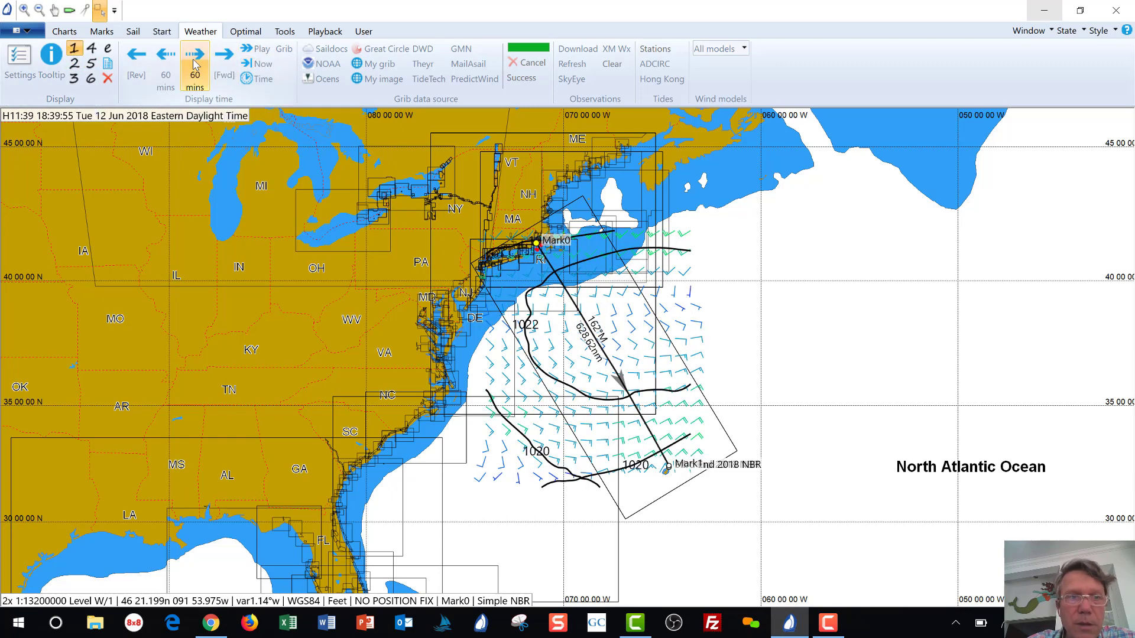
pyautogui.click(195, 64)
pyautogui.click(195, 63)
pyautogui.click(196, 64)
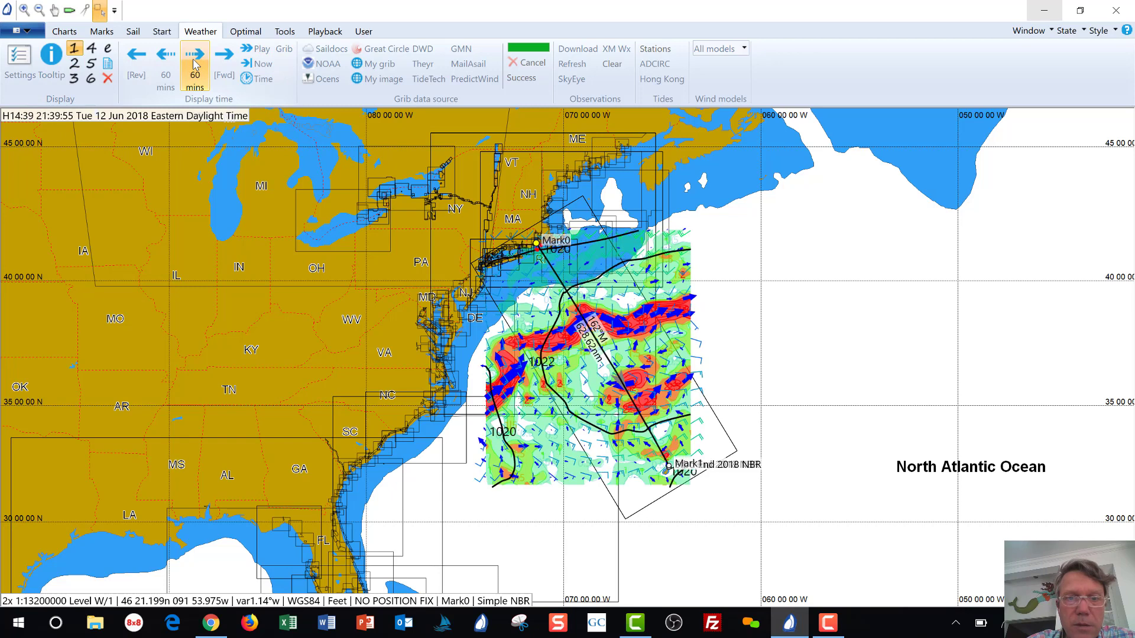
pyautogui.click(260, 64)
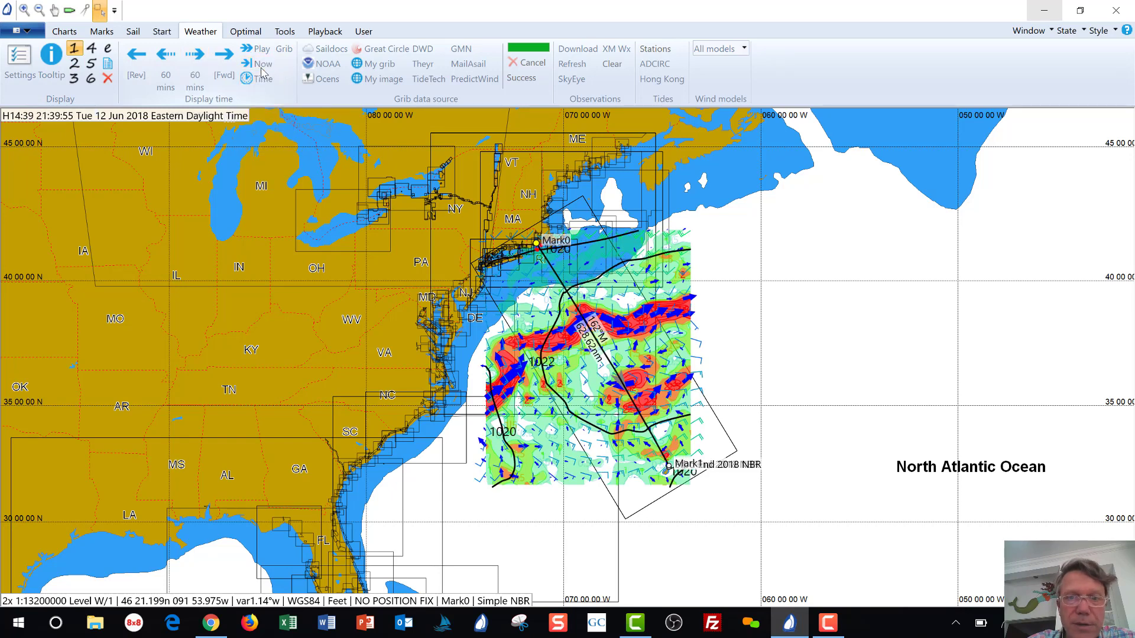
pyautogui.click(199, 66)
pyautogui.click(200, 66)
pyautogui.click(199, 66)
pyautogui.click(200, 67)
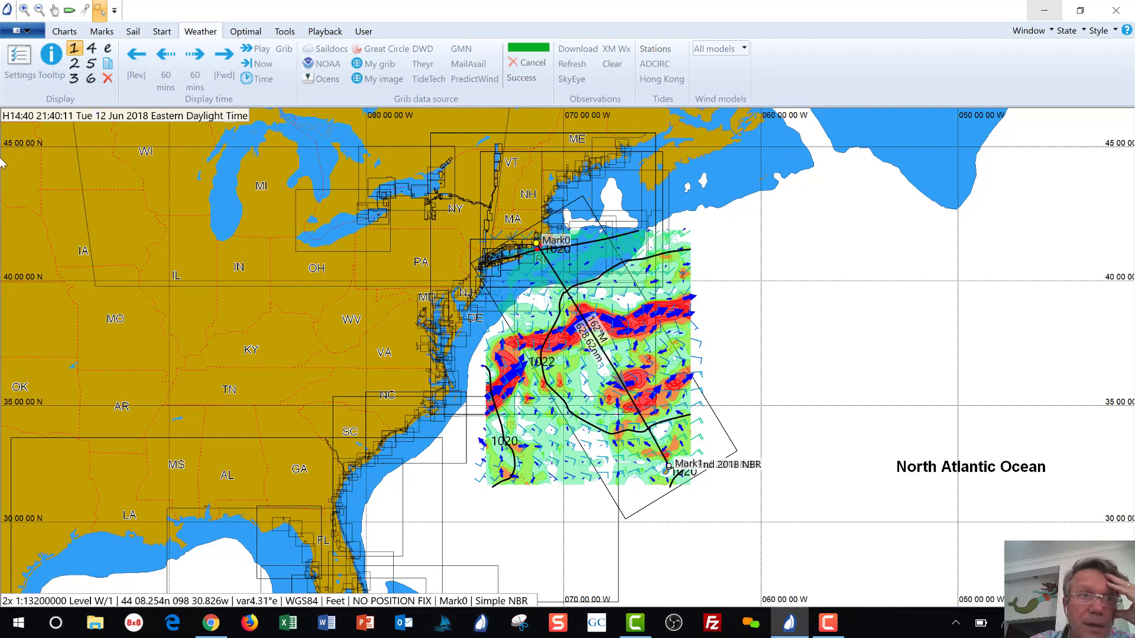
pyautogui.click(19, 59)
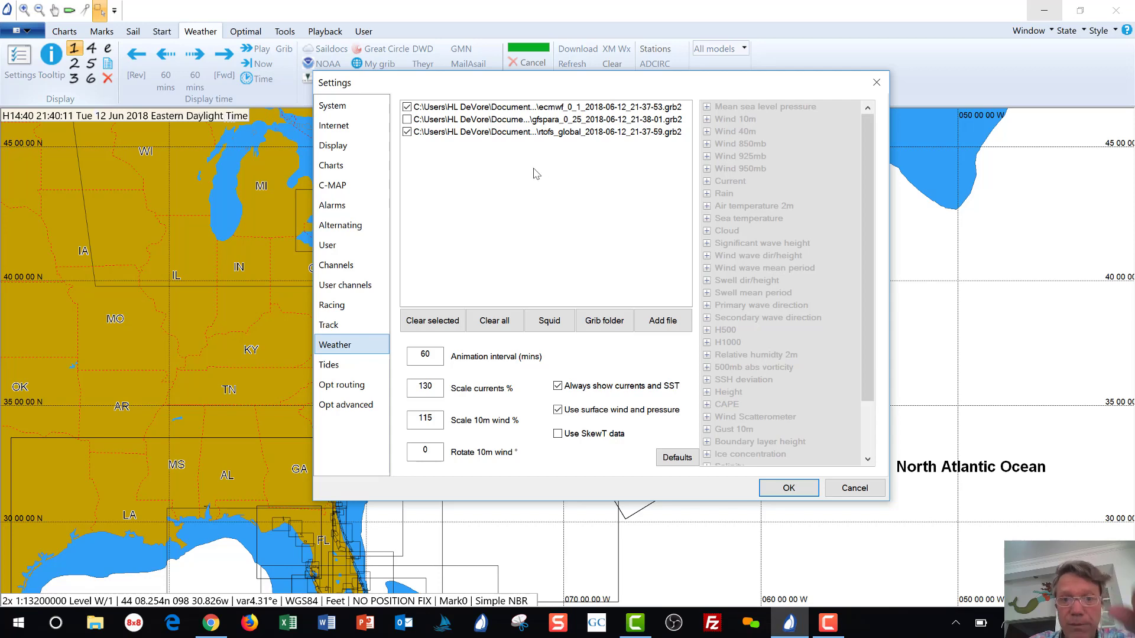
# Cancel the Squid file browser and close Settings with OK, leaving the GRIB files unchanged.
pyautogui.click(548, 322)
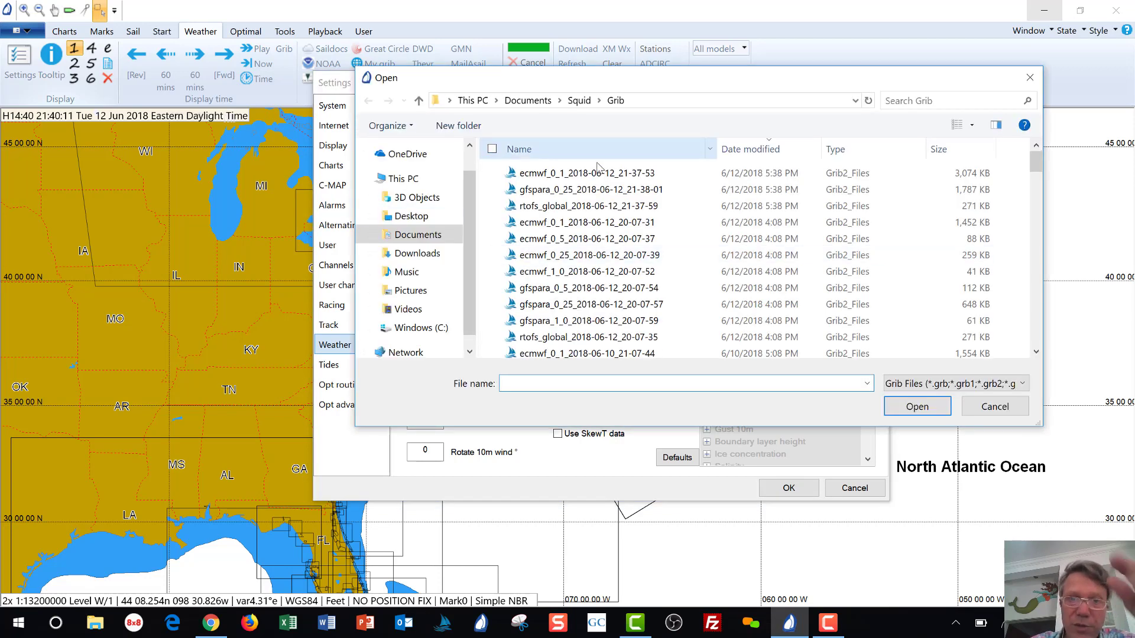
pyautogui.click(995, 407)
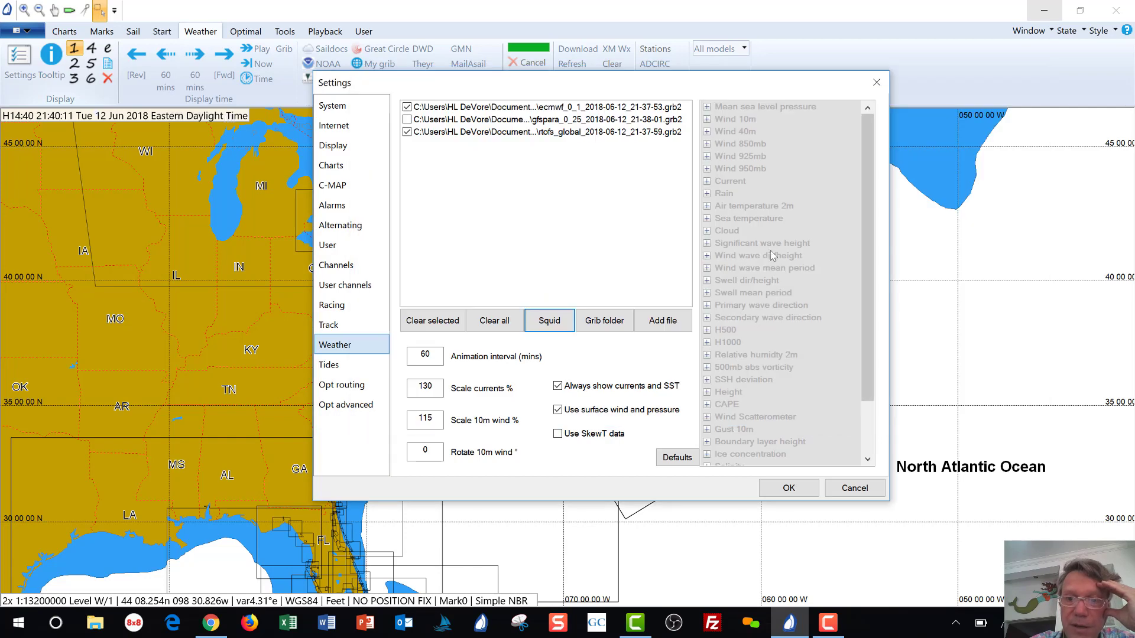
pyautogui.click(789, 488)
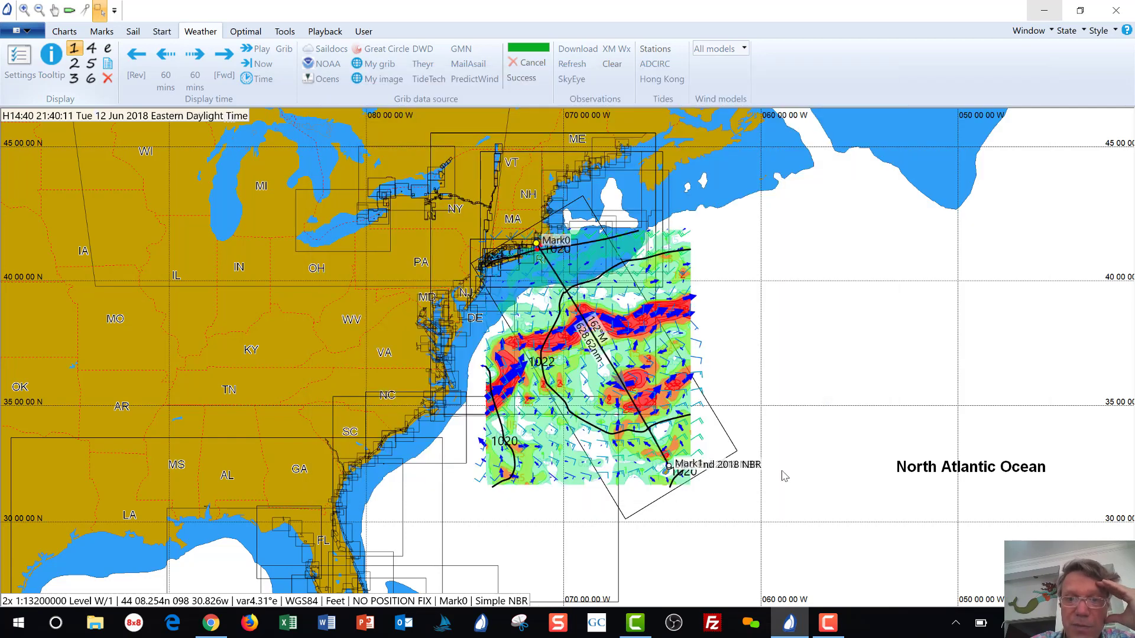